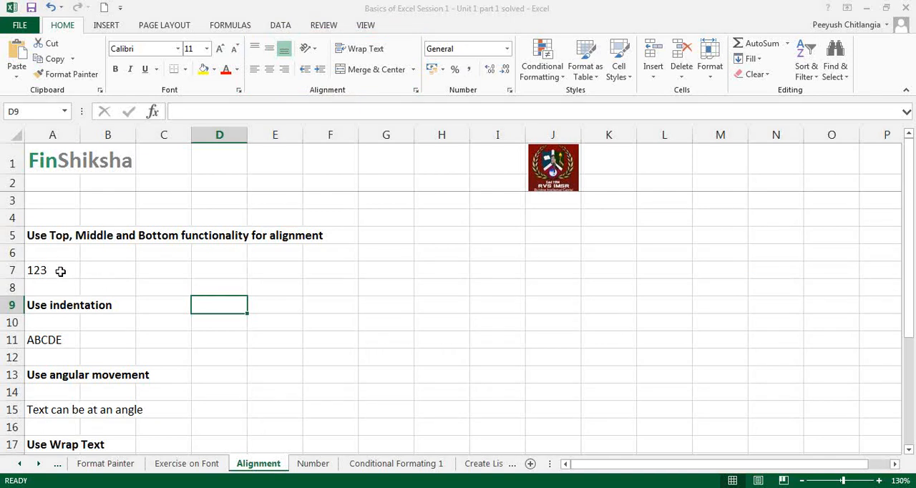
- Enlarge row 7, which holds the value 123, to several times its height
{"action": "left_click", "coordinate": [48, 234]}
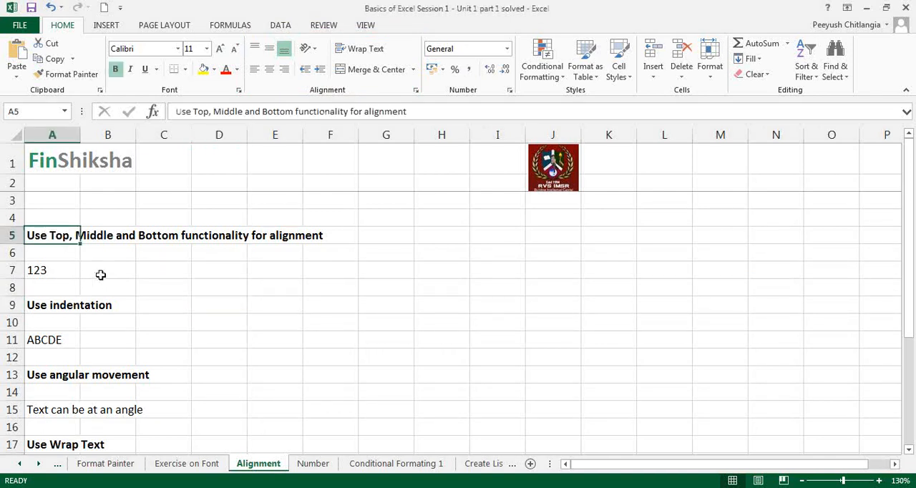
{"action": "left_click", "coordinate": [60, 269]}
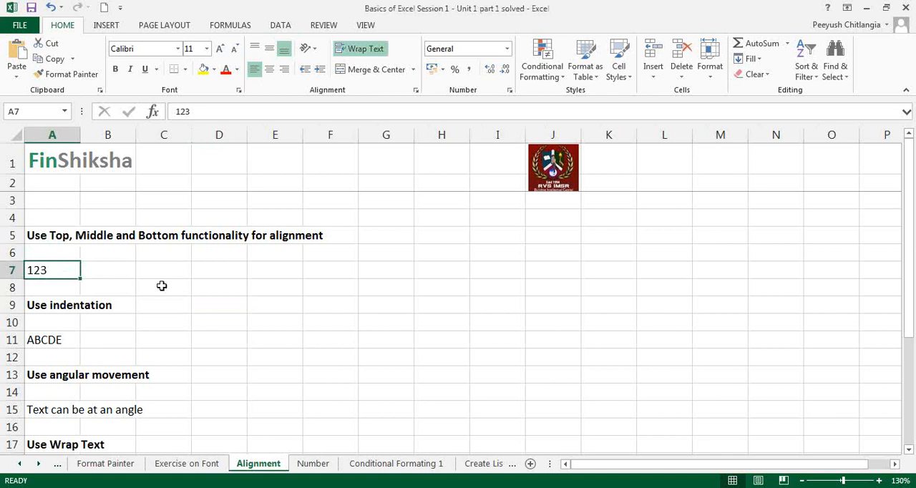
{"action": "left_click_drag", "start_coordinate": [15, 279], "coordinate": [14, 323]}
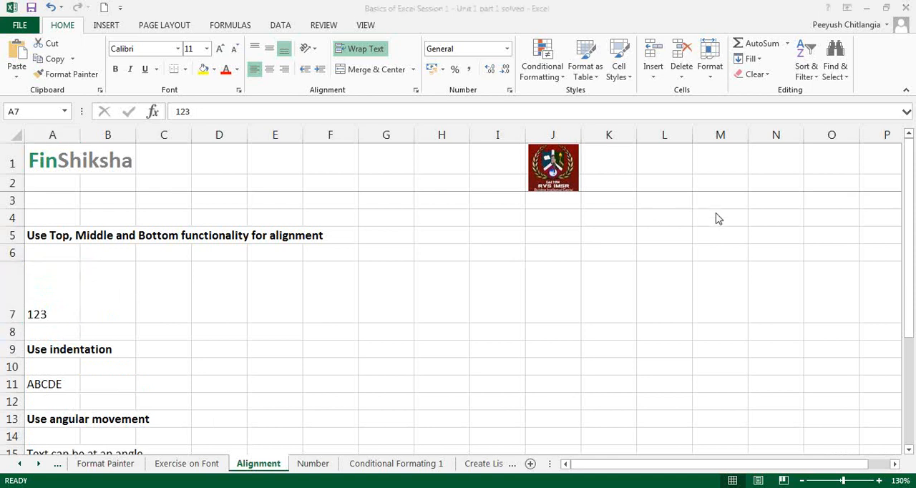
{"action": "left_click", "coordinate": [718, 219]}
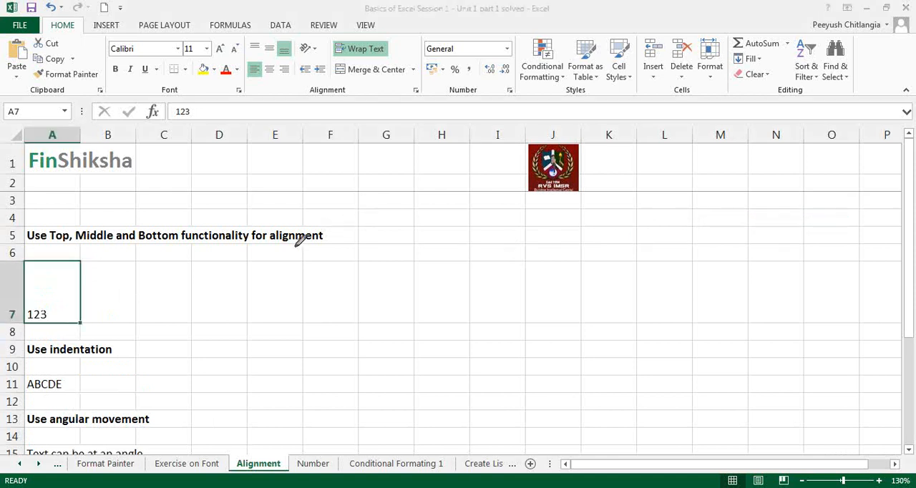
{"action": "mouse_move", "coordinate": [26, 290]}
{"action": "left_mouse_down"}
{"action": "mouse_move", "coordinate": [33, 265]}
{"action": "mouse_move", "coordinate": [73, 267]}
{"action": "mouse_move", "coordinate": [78, 312]}
{"action": "left_mouse_up"}
{"action": "left_click", "coordinate": [51, 289]}
{"action": "left_click", "coordinate": [732, 277]}
- Try centre and right alignment on the 123 in A7, and try its vertical alignment at top, middle and bottom
{"action": "left_click", "coordinate": [270, 75]}
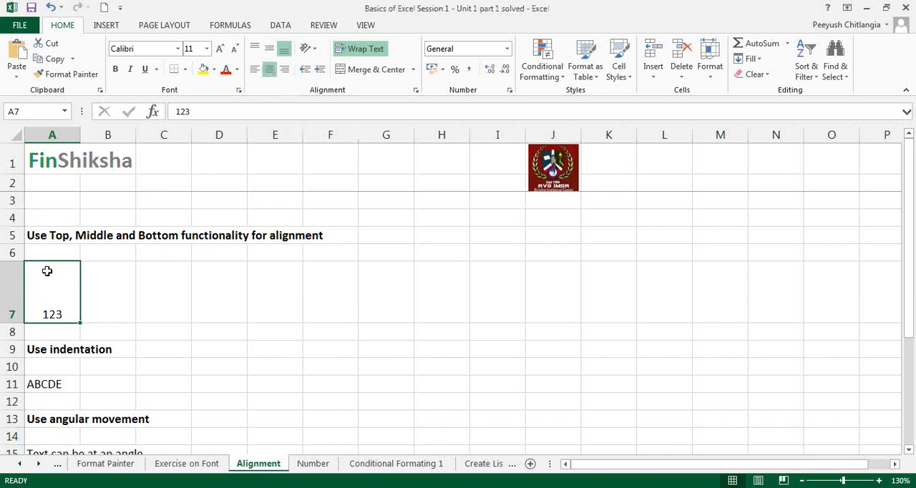
{"action": "left_click", "coordinate": [284, 71]}
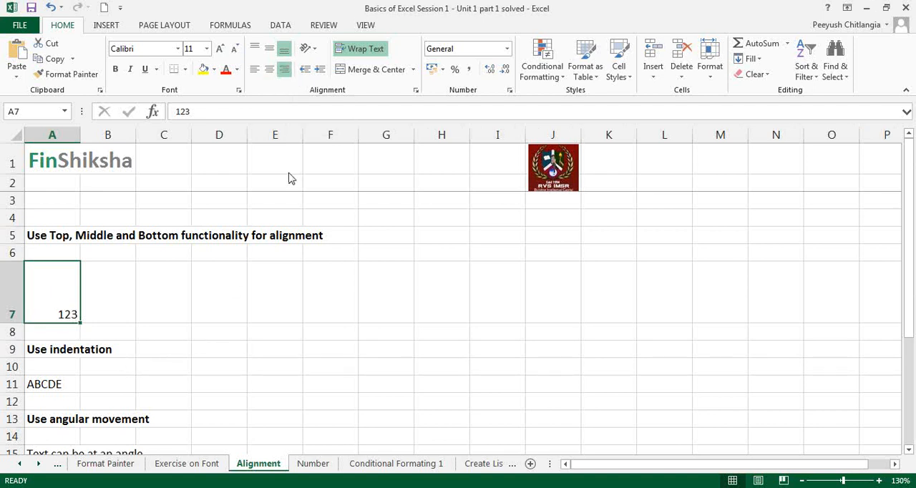
{"action": "left_click", "coordinate": [254, 50]}
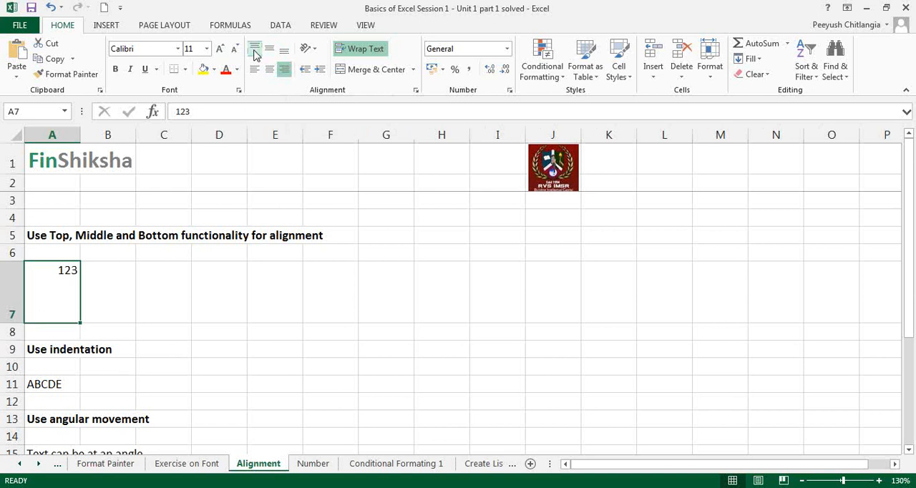
{"action": "left_click", "coordinate": [268, 52]}
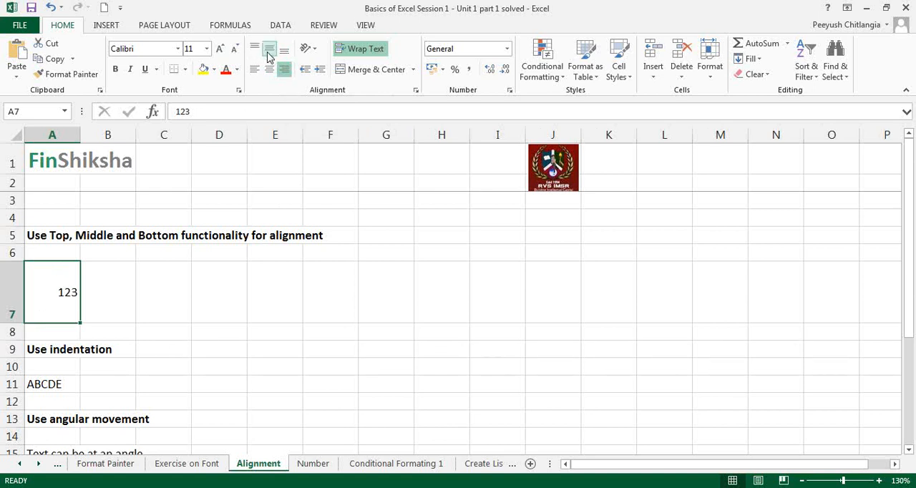
{"action": "left_click", "coordinate": [284, 49]}
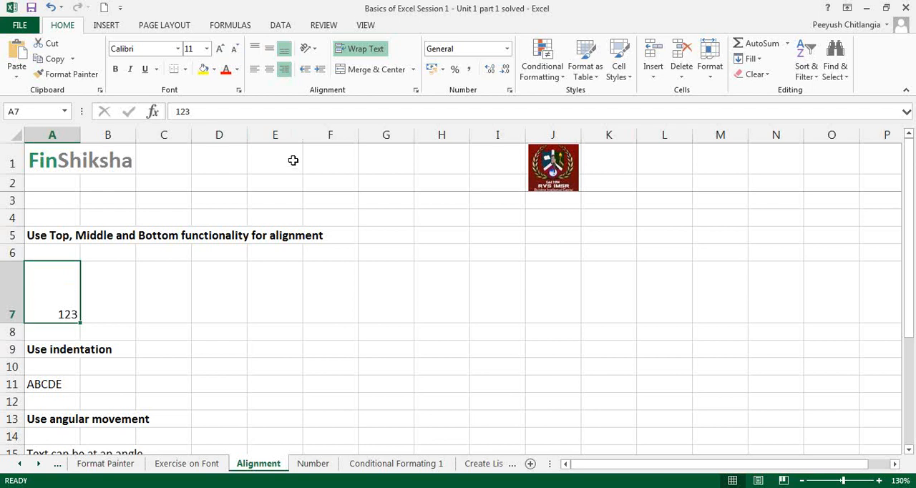
- Align the 123 in A7 to the top-left corner of its cell, and after that to the top-right corner
{"action": "left_click", "coordinate": [254, 48]}
{"action": "left_click", "coordinate": [255, 69]}
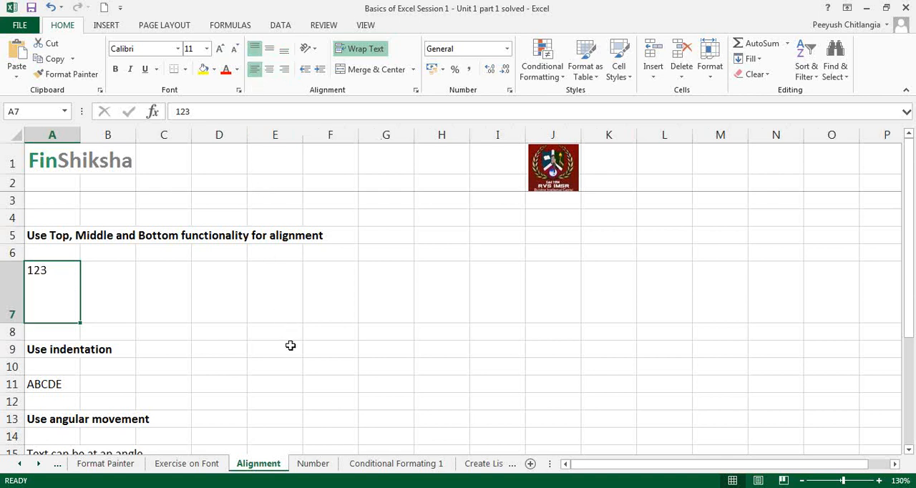
{"action": "left_click", "coordinate": [284, 69]}
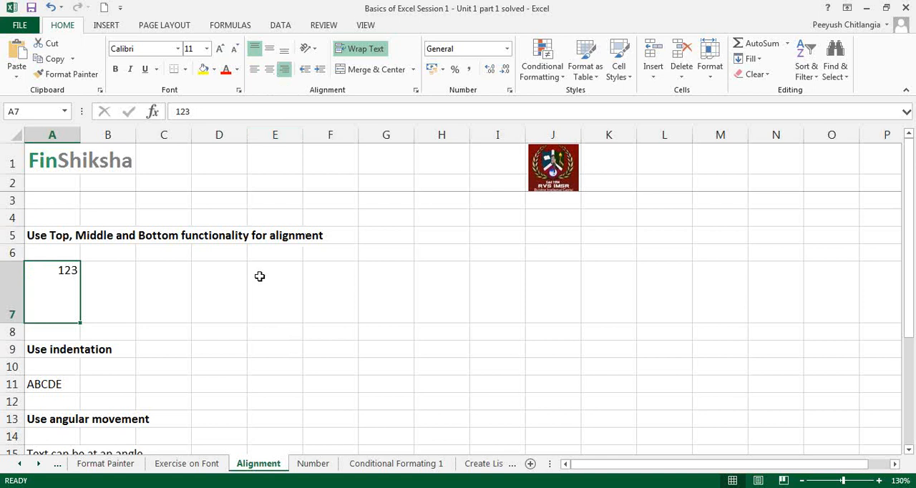
- Centre the 123 in A7 horizontally and middle-align it vertically
{"action": "left_click", "coordinate": [270, 73]}
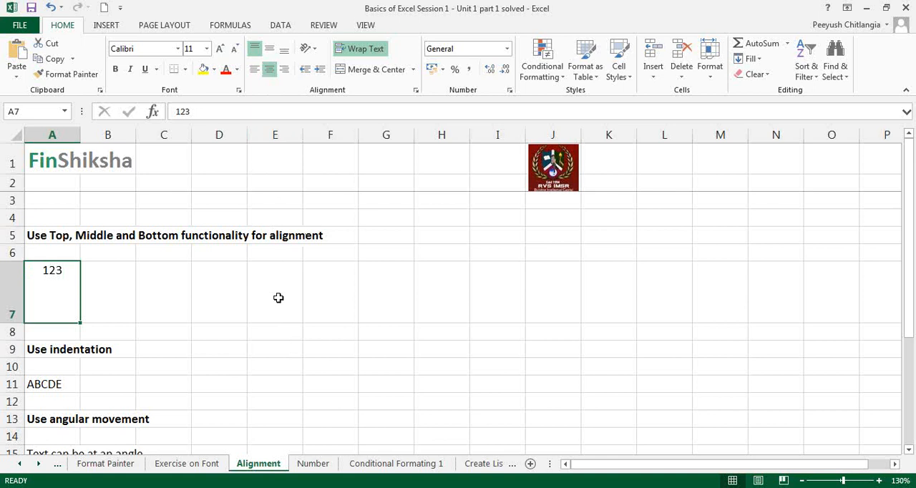
{"action": "left_click", "coordinate": [269, 48]}
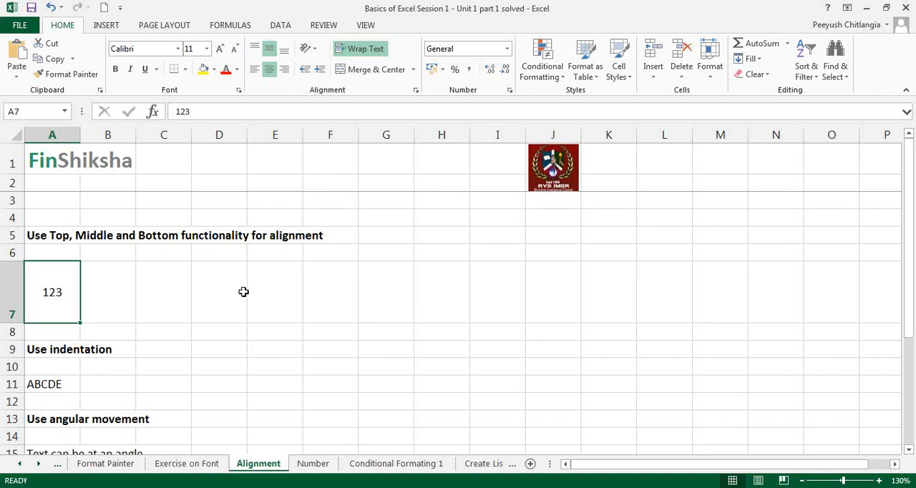
- Widen column A until the heading "Use indentation" in A9 fits inside its cell
{"action": "left_click", "coordinate": [31, 350]}
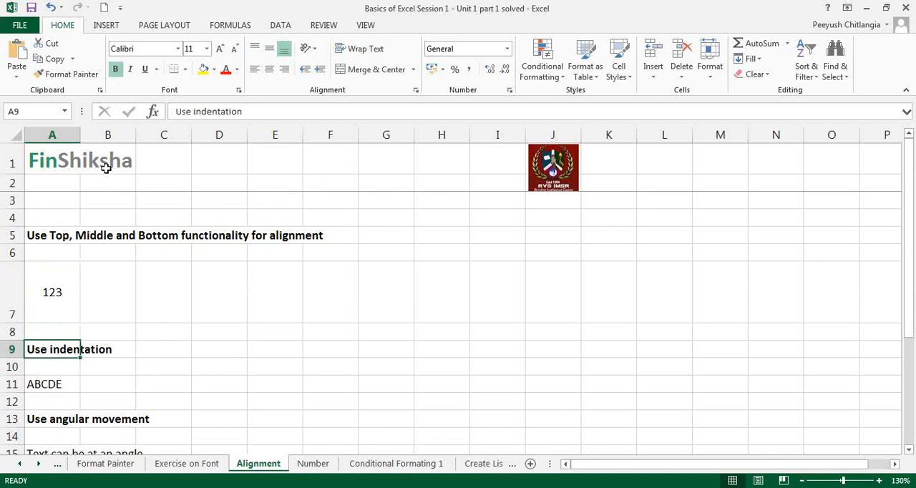
{"action": "left_click_drag", "start_coordinate": [81, 135], "coordinate": [114, 134]}
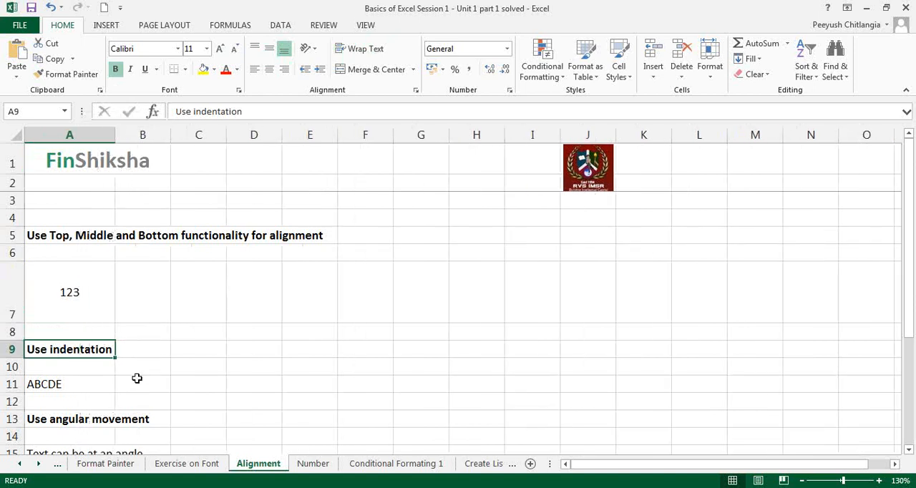
- Increase the indent of ABCDE in A11 repeatedly, and switch right alignment on and off again
{"action": "left_click", "coordinate": [90, 379]}
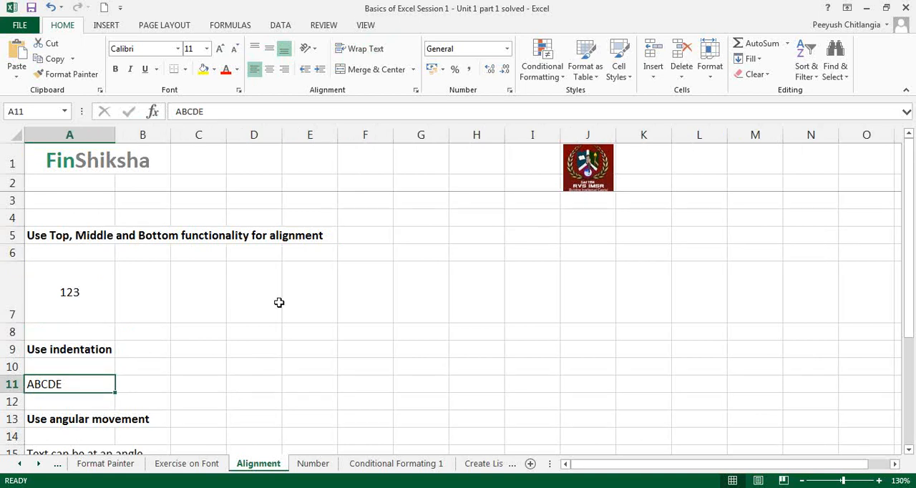
{"action": "left_click", "coordinate": [320, 72]}
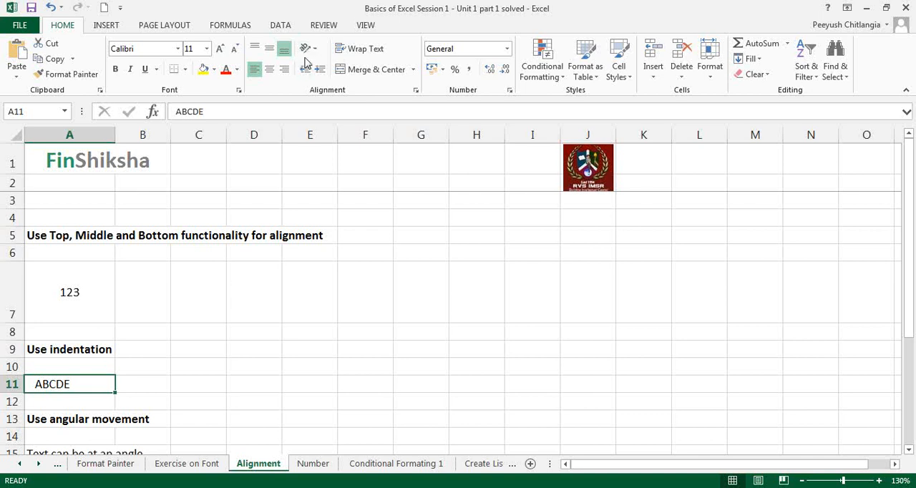
{"action": "left_click", "coordinate": [320, 70]}
{"action": "left_click", "coordinate": [320, 70]}
{"action": "left_click", "coordinate": [320, 70]}
{"action": "left_click", "coordinate": [320, 73]}
{"action": "left_click", "coordinate": [320, 73]}
{"action": "left_click", "coordinate": [320, 73]}
{"action": "left_click", "coordinate": [285, 69]}
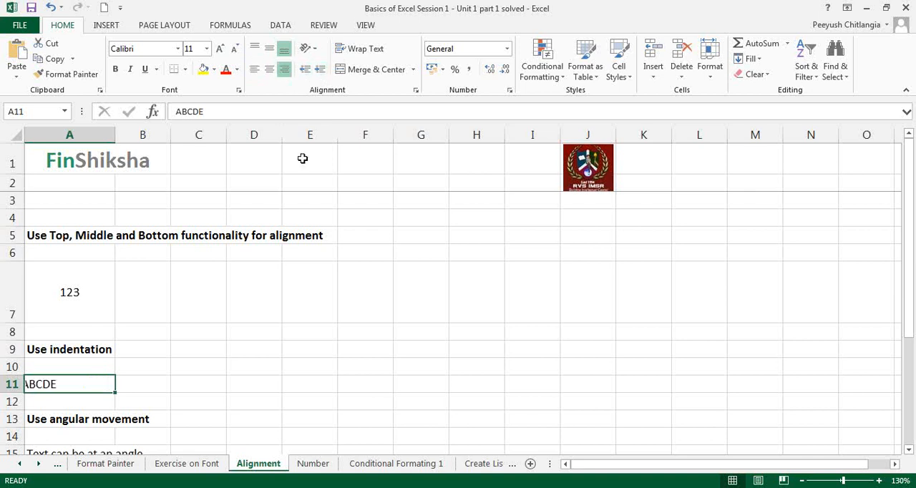
{"action": "left_click", "coordinate": [285, 69]}
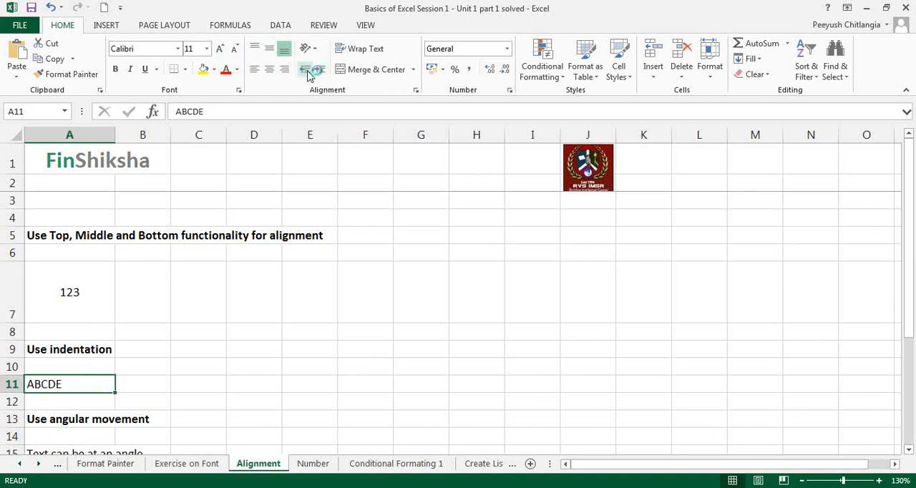
- Indent ABCDE in A11 several levels again, and switch off left alignment to clear the indent
{"action": "left_click", "coordinate": [320, 72]}
{"action": "left_click", "coordinate": [320, 72]}
{"action": "left_click", "coordinate": [320, 71]}
{"action": "left_click", "coordinate": [320, 72]}
{"action": "left_click", "coordinate": [320, 72]}
{"action": "left_click", "coordinate": [319, 72]}
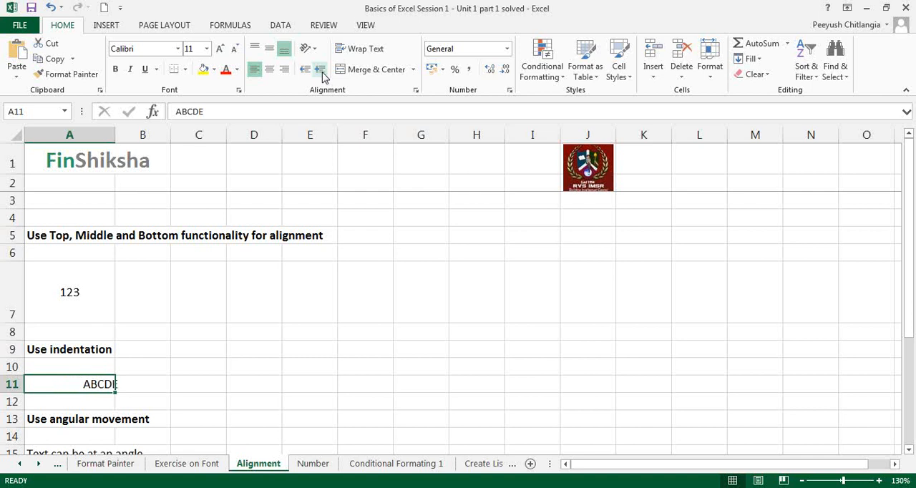
{"action": "left_click", "coordinate": [255, 71]}
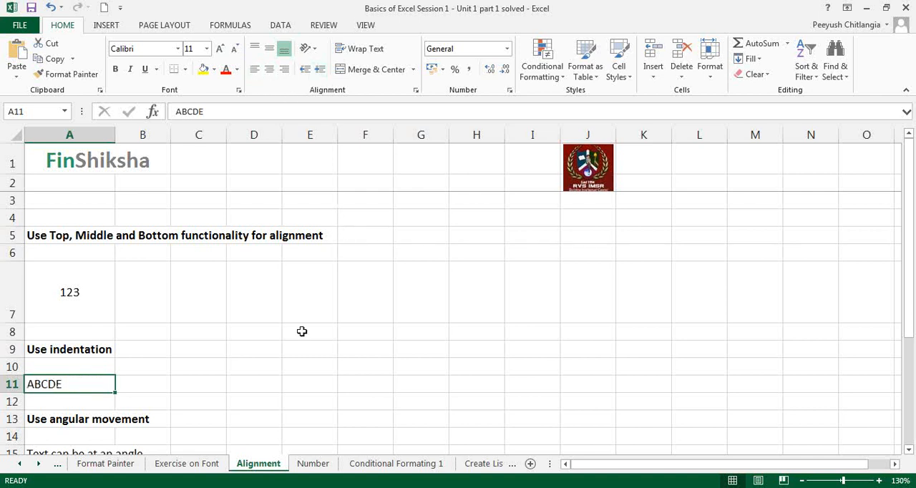
- Increase the indent of ABCDE in A11 by two levels and decrease it by two levels, doing this twice
{"action": "left_click", "coordinate": [211, 399]}
{"action": "left_click", "coordinate": [63, 382]}
{"action": "left_click", "coordinate": [320, 72]}
{"action": "left_click", "coordinate": [320, 71]}
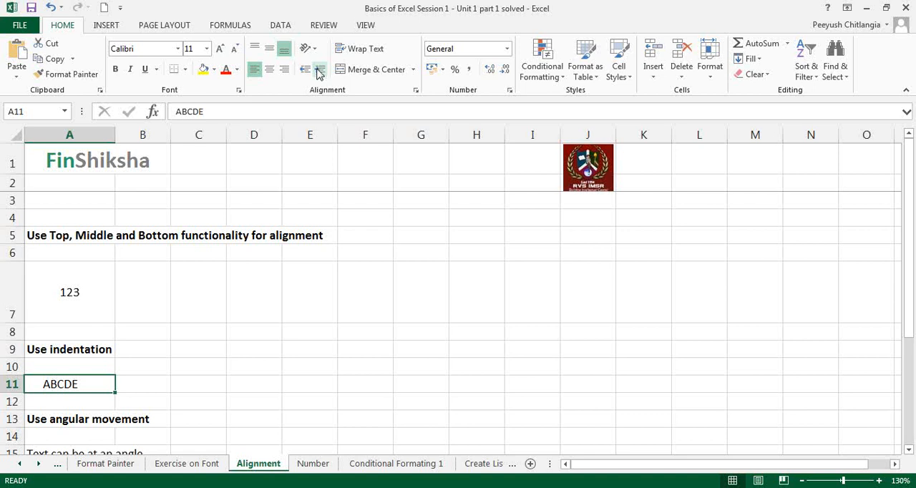
{"action": "left_click", "coordinate": [304, 72]}
{"action": "left_click", "coordinate": [304, 72]}
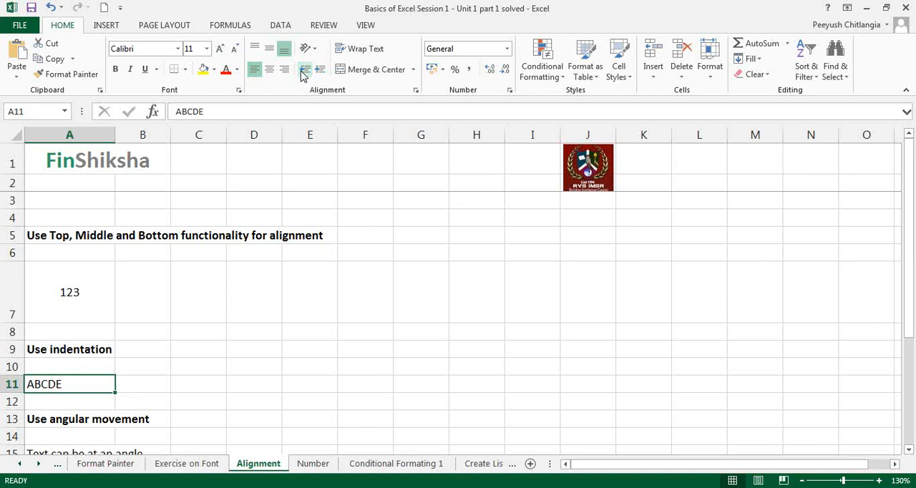
{"action": "left_click", "coordinate": [320, 69]}
{"action": "left_click", "coordinate": [319, 69]}
{"action": "left_click", "coordinate": [308, 70]}
{"action": "left_click", "coordinate": [307, 70]}
- Set the orientation of "Text can be at an angle" in A15 to Angle Counterclockwise
{"action": "scroll", "coordinate": [250, 241], "scroll_direction": "down", "scroll_amount": 1}
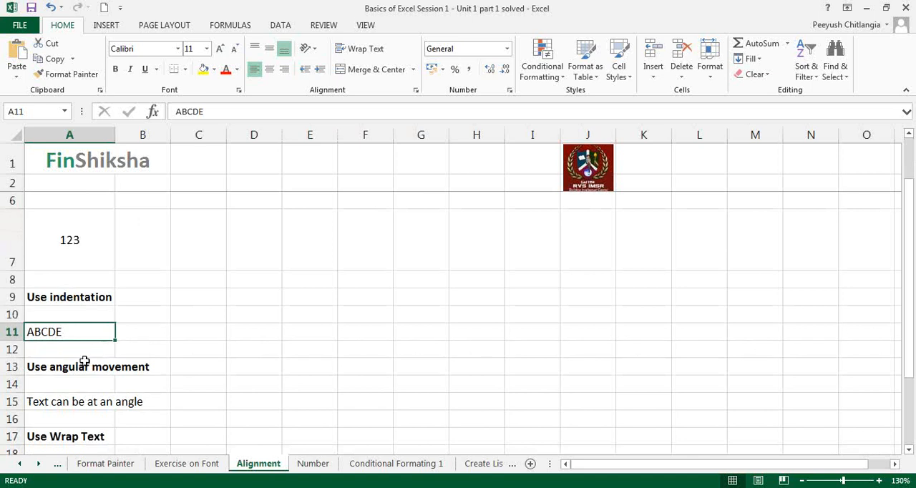
{"action": "left_click", "coordinate": [100, 368]}
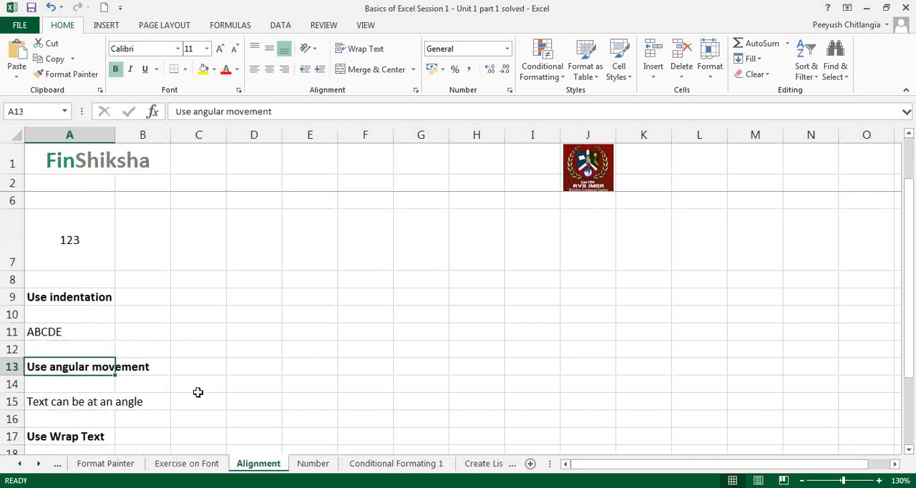
{"action": "scroll", "coordinate": [197, 391], "scroll_direction": "down", "scroll_amount": 1}
{"action": "left_click", "coordinate": [49, 306]}
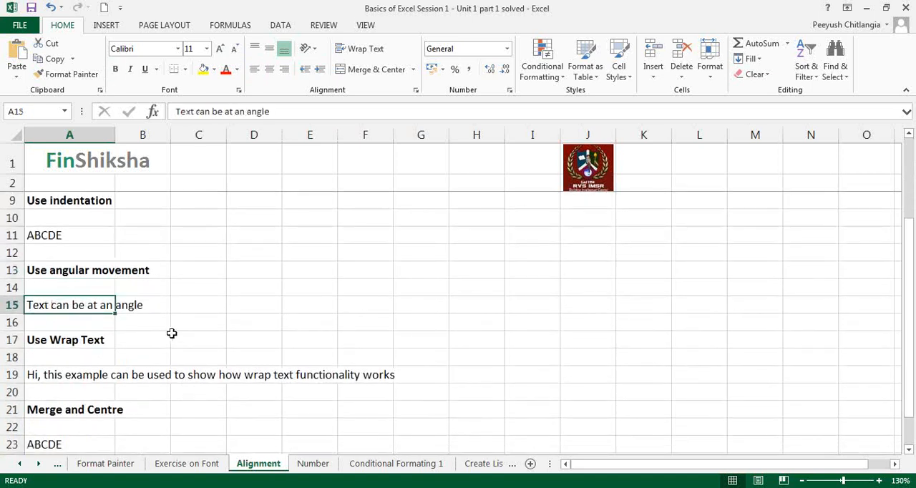
{"action": "left_click", "coordinate": [712, 197]}
{"action": "left_click", "coordinate": [726, 244]}
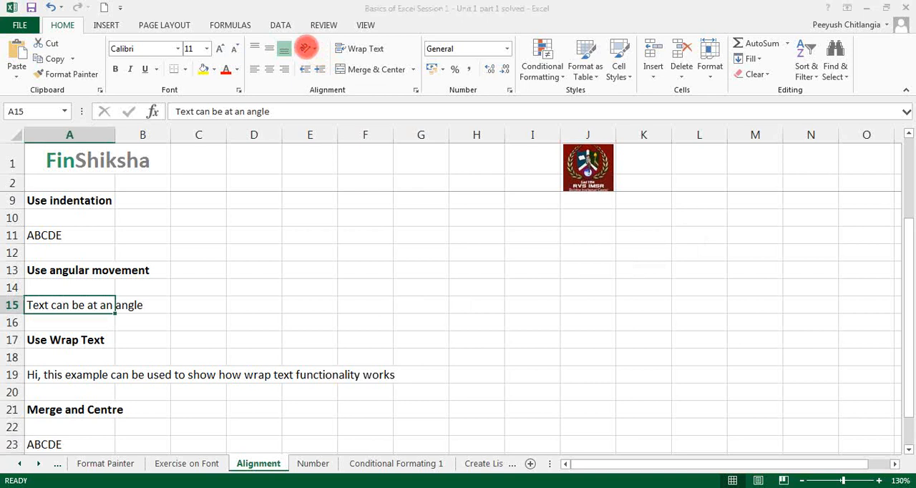
{"action": "left_click", "coordinate": [313, 52]}
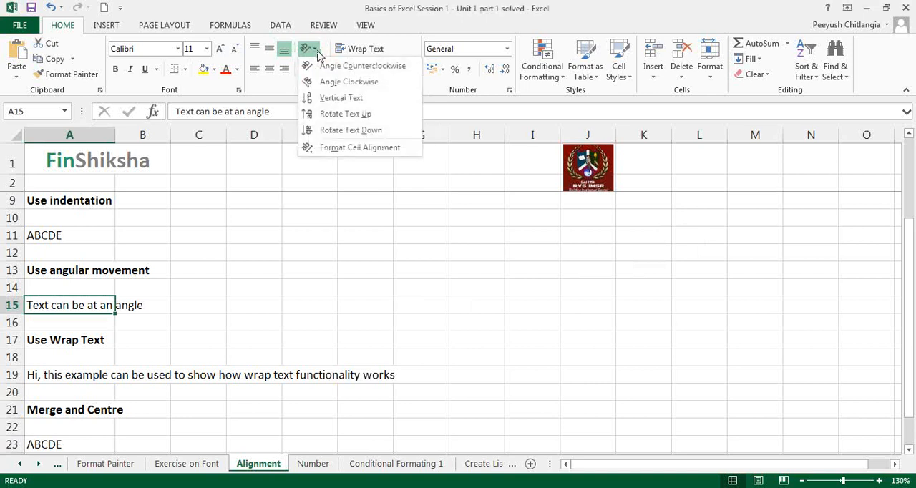
{"action": "left_click", "coordinate": [324, 68]}
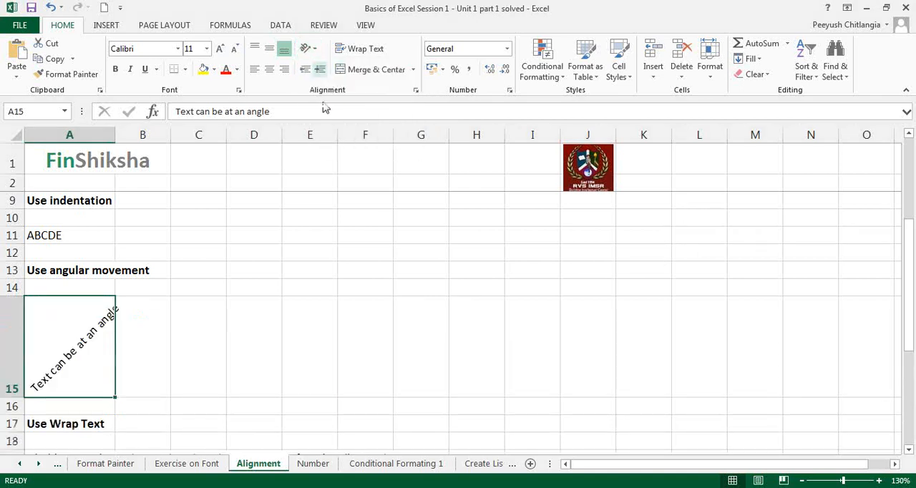
- Try the Angle Clockwise orientation on the text in A15, and then the Vertical Text orientation
{"action": "left_click", "coordinate": [317, 51]}
{"action": "left_click", "coordinate": [323, 85]}
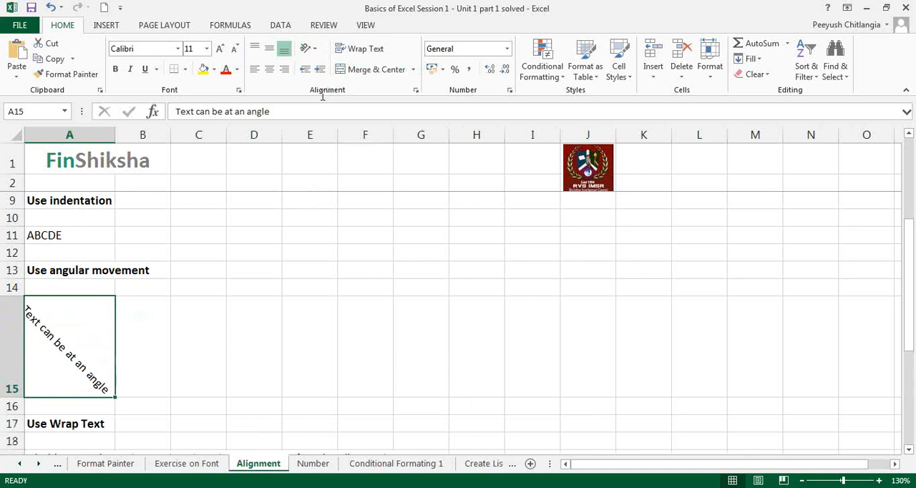
{"action": "left_click", "coordinate": [317, 51]}
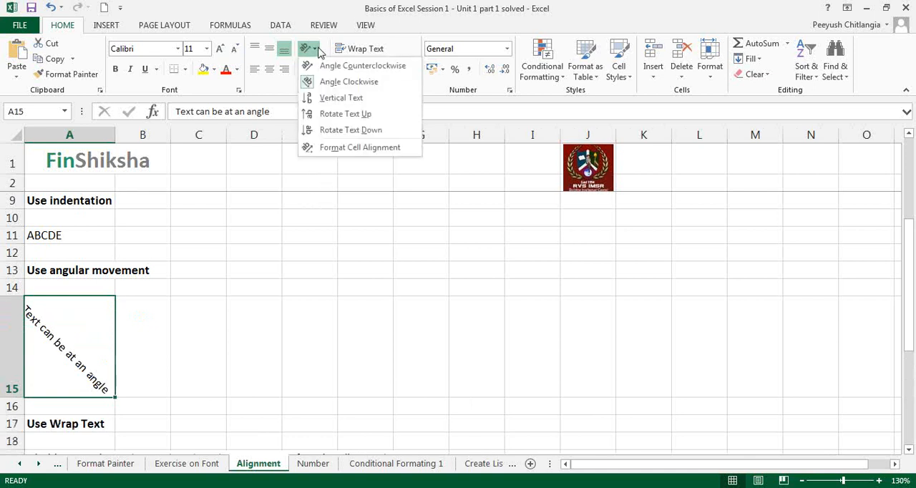
{"action": "left_click", "coordinate": [321, 96]}
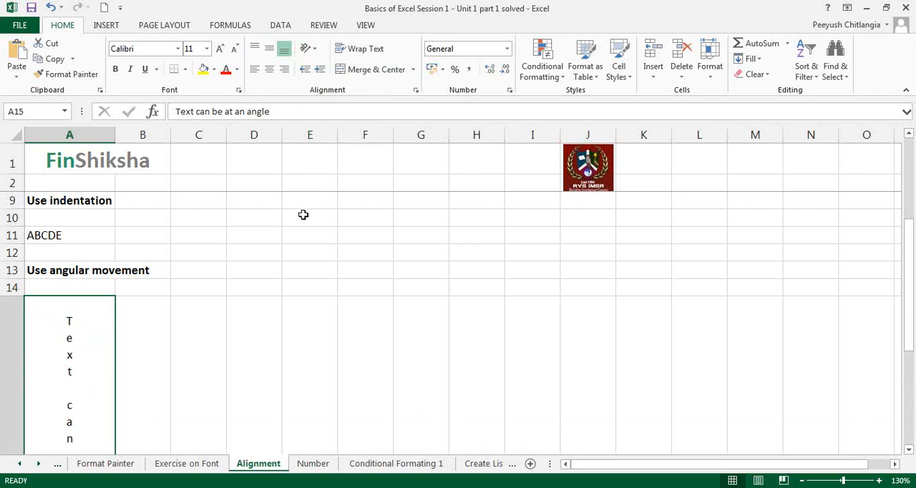
- Set the orientation of the text in A15 to Rotate Text Up
{"action": "scroll", "coordinate": [303, 215], "scroll_direction": "down", "scroll_amount": 2}
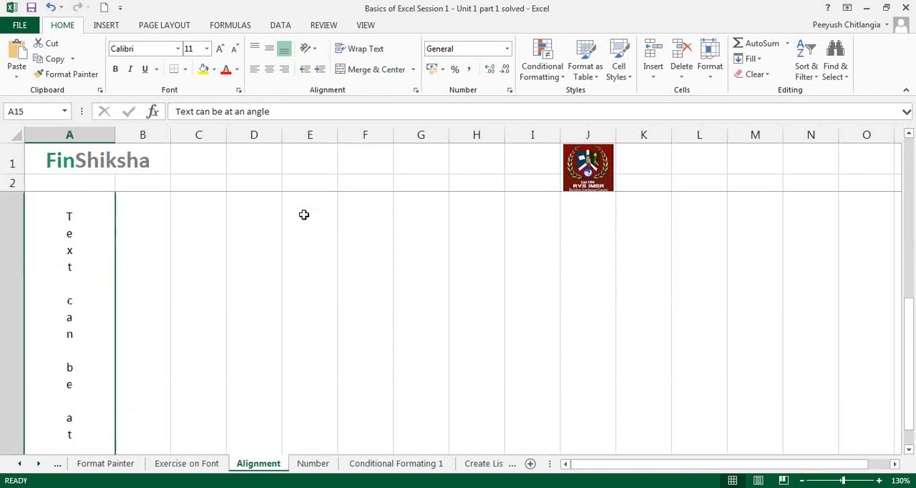
{"action": "left_click", "coordinate": [308, 48]}
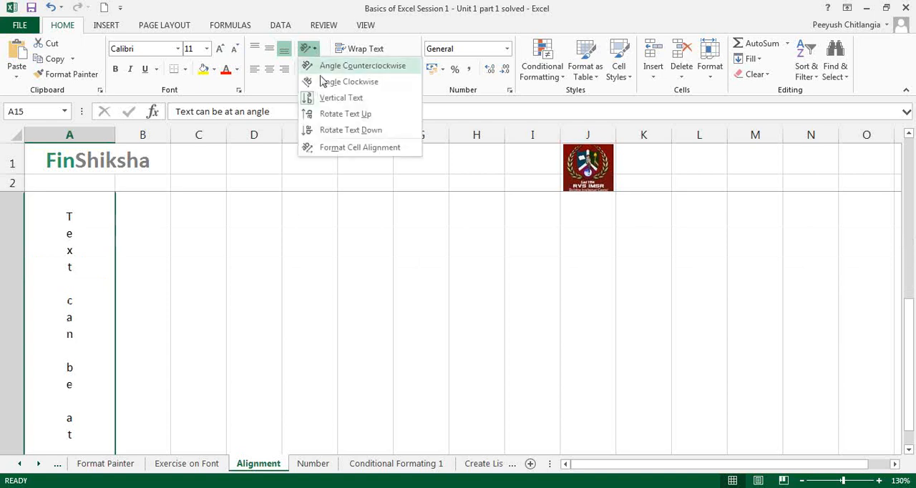
{"action": "left_click", "coordinate": [331, 114]}
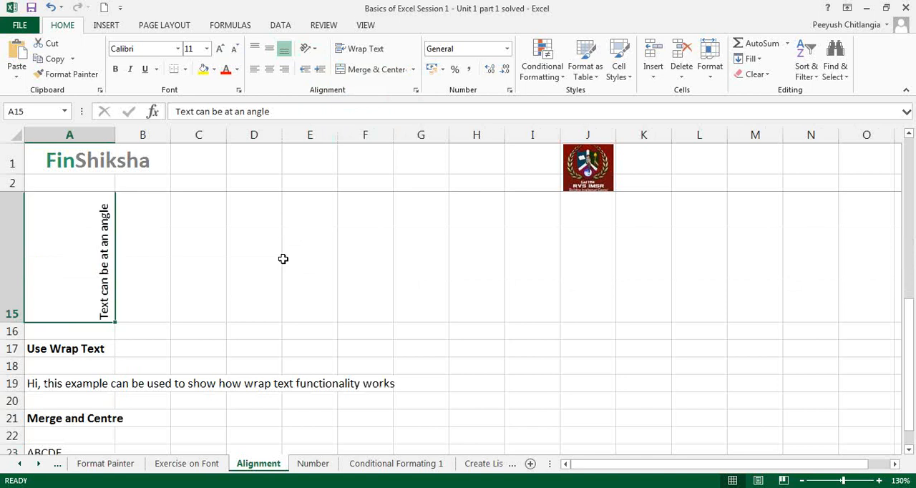
- Try Rotate Text Down on the text in A15, and set its orientation back to Angle Counterclockwise
{"action": "left_click", "coordinate": [308, 48]}
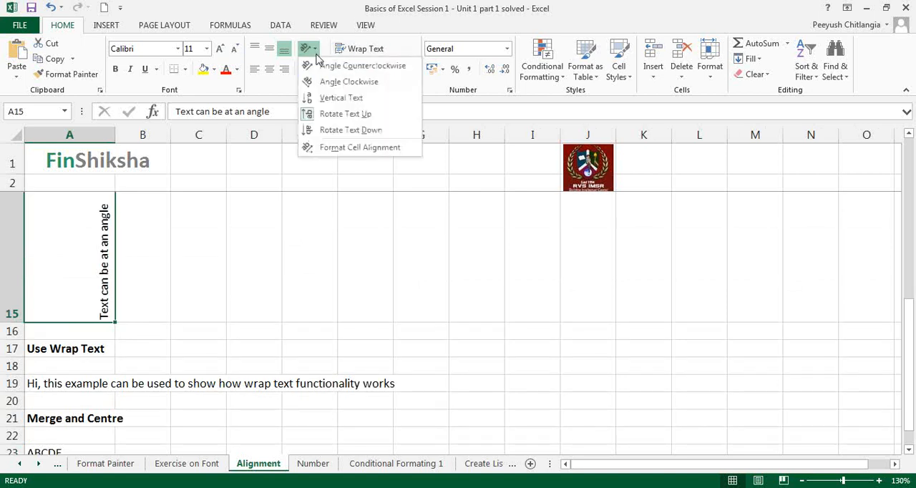
{"action": "left_click", "coordinate": [326, 130]}
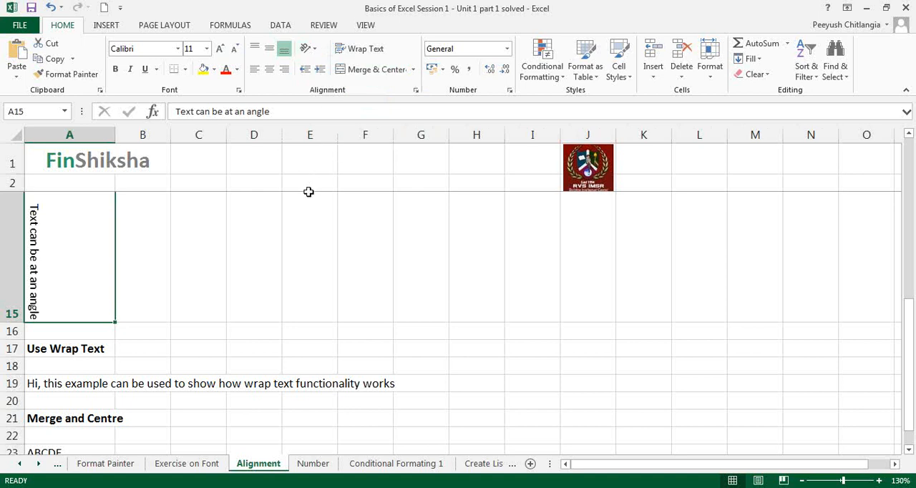
{"action": "left_click", "coordinate": [315, 48]}
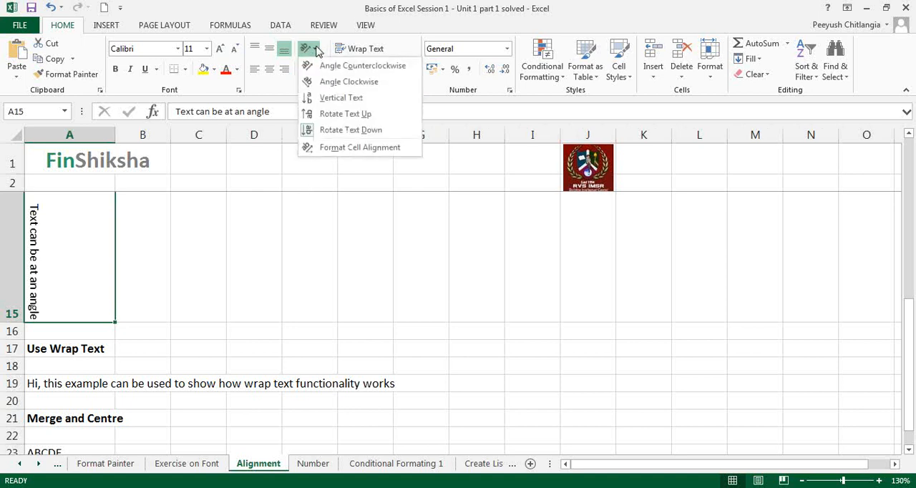
{"action": "left_click", "coordinate": [323, 65]}
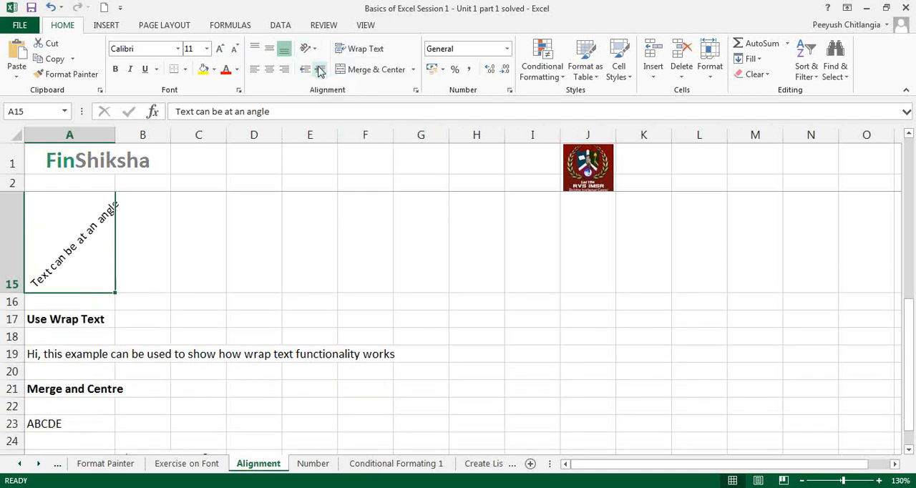
{"action": "left_click", "coordinate": [315, 48]}
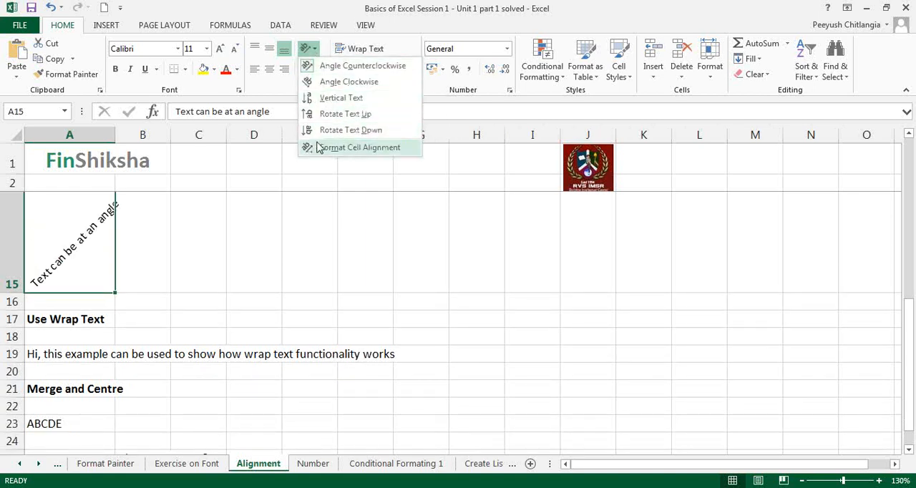
{"action": "left_click", "coordinate": [199, 215]}
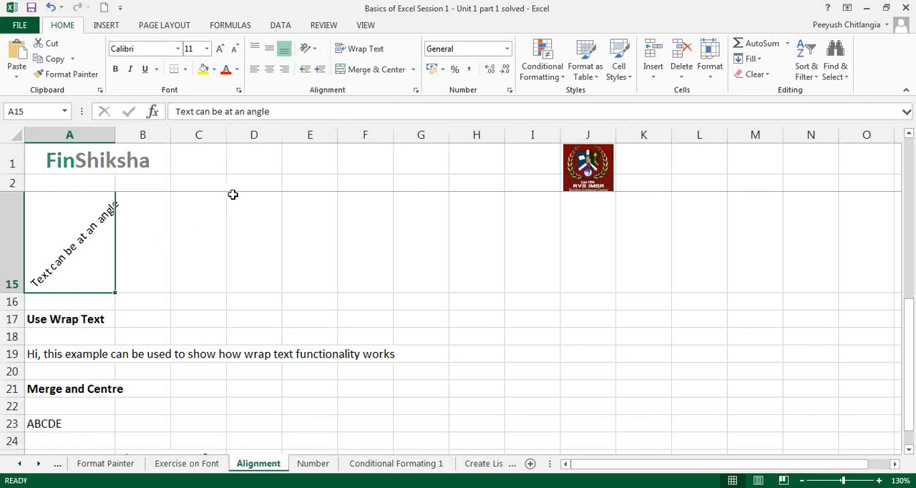
- AutoFit column A to the long sentence in A19, and undo the width change
{"action": "scroll", "coordinate": [230, 195], "scroll_direction": "up", "scroll_amount": 2}
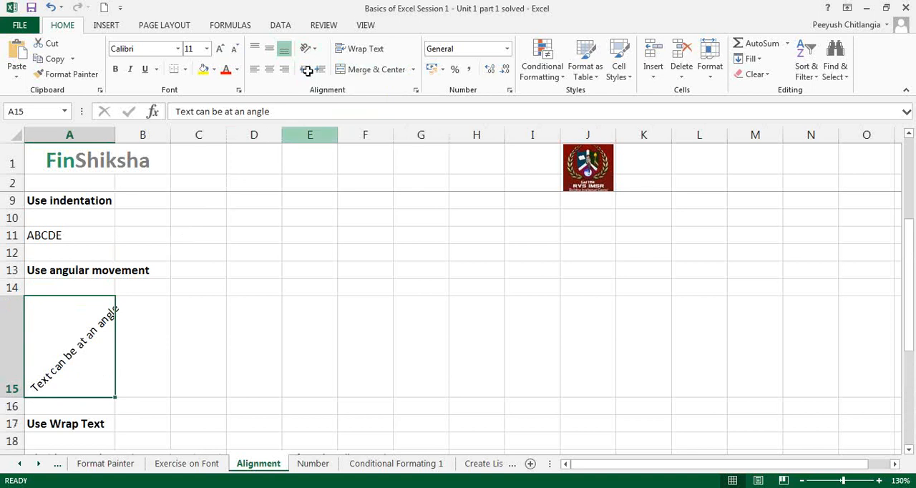
{"action": "scroll", "coordinate": [261, 192], "scroll_direction": "down", "scroll_amount": 1}
{"action": "scroll", "coordinate": [261, 191], "scroll_direction": "down", "scroll_amount": 2}
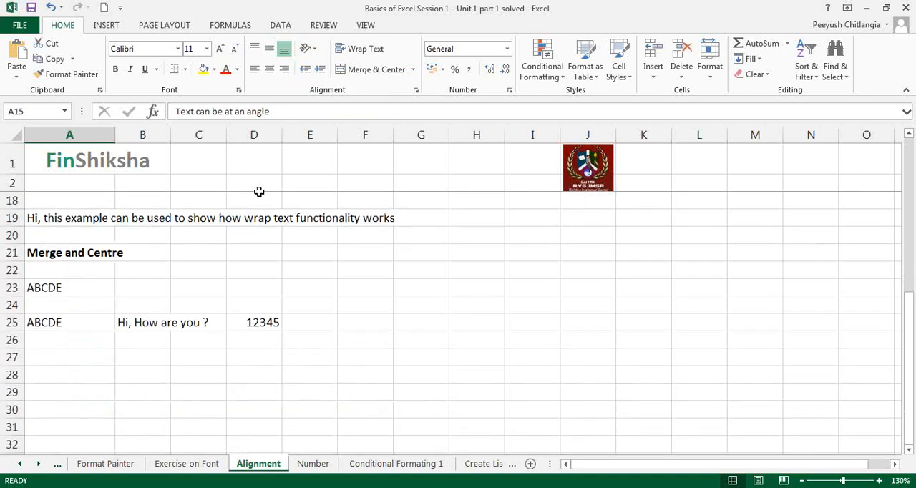
{"action": "scroll", "coordinate": [259, 192], "scroll_direction": "up", "scroll_amount": 1}
{"action": "left_click", "coordinate": [104, 354]}
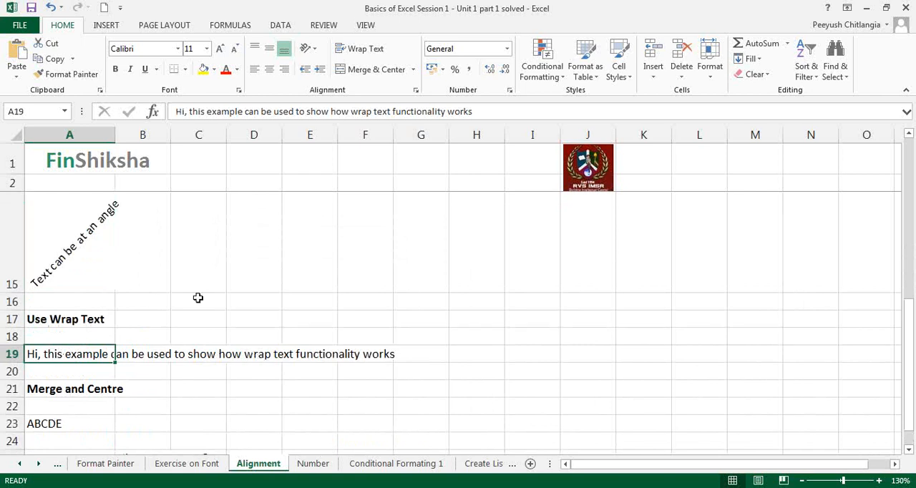
{"action": "double_click", "coordinate": [114, 134]}
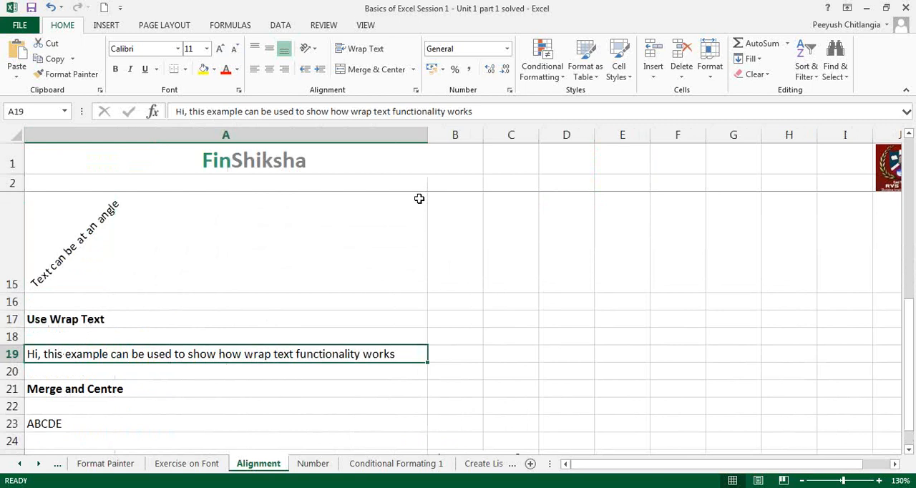
{"action": "key", "text": "ctrl+z"}
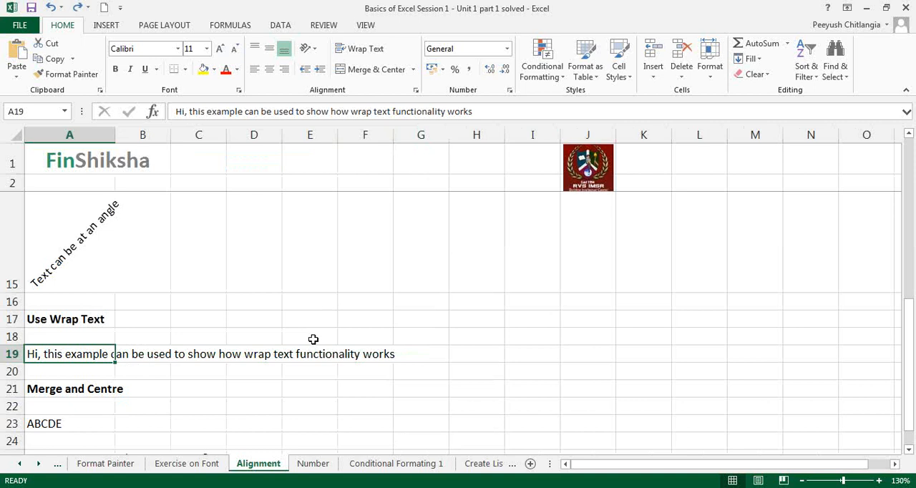
- Increase the height of row 19 to several lines, and undo the height change
{"action": "left_click_drag", "start_coordinate": [14, 362], "coordinate": [14, 409]}
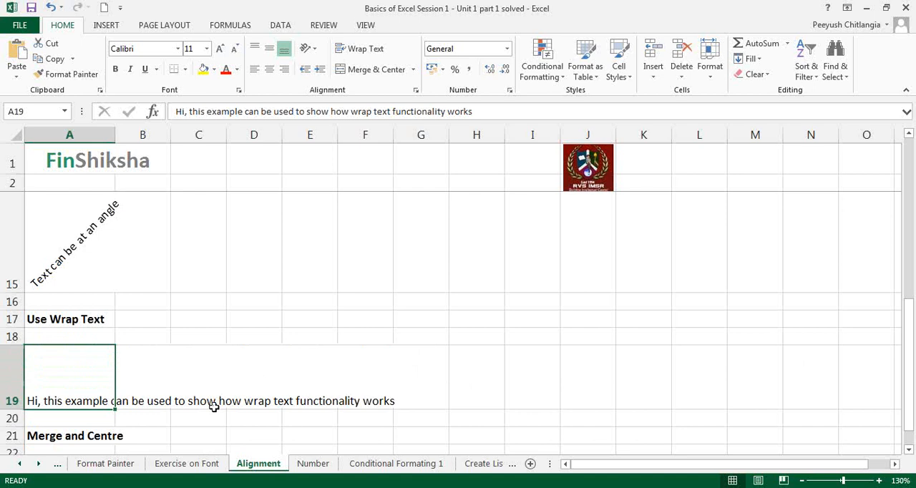
{"action": "key", "text": "ctrl+z"}
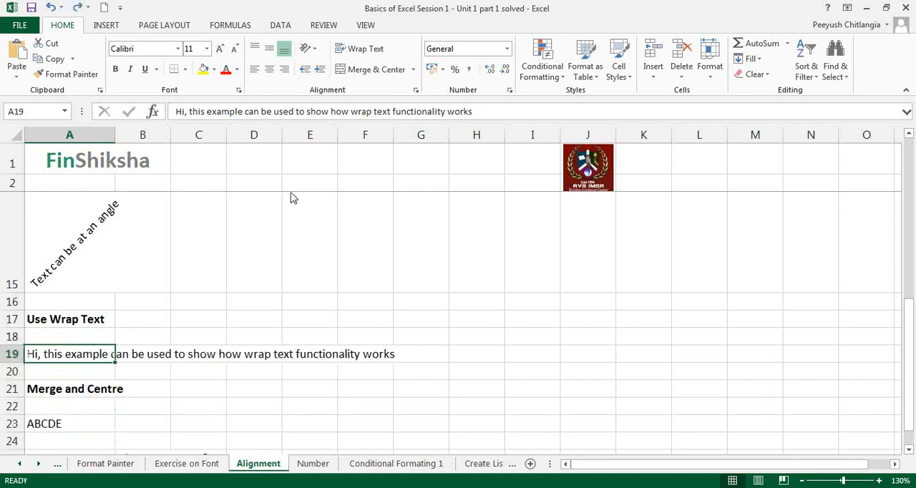
{"action": "left_click", "coordinate": [711, 194]}
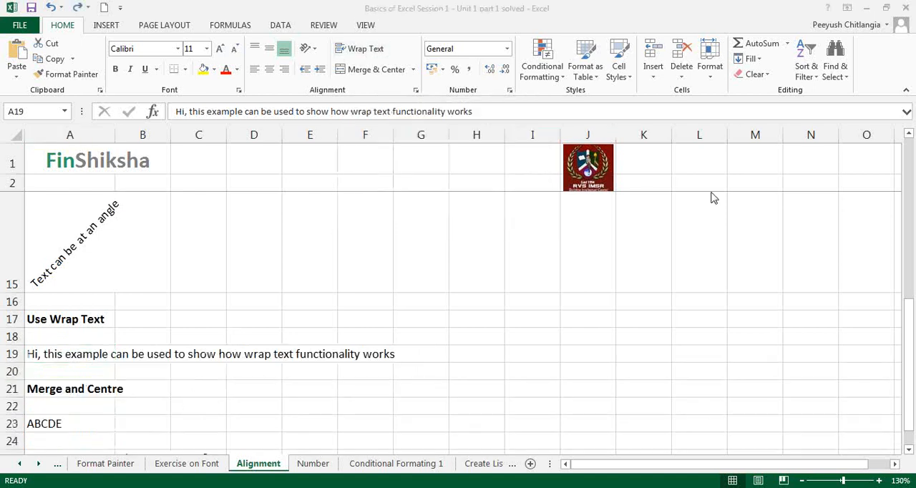
{"action": "left_click", "coordinate": [734, 250]}
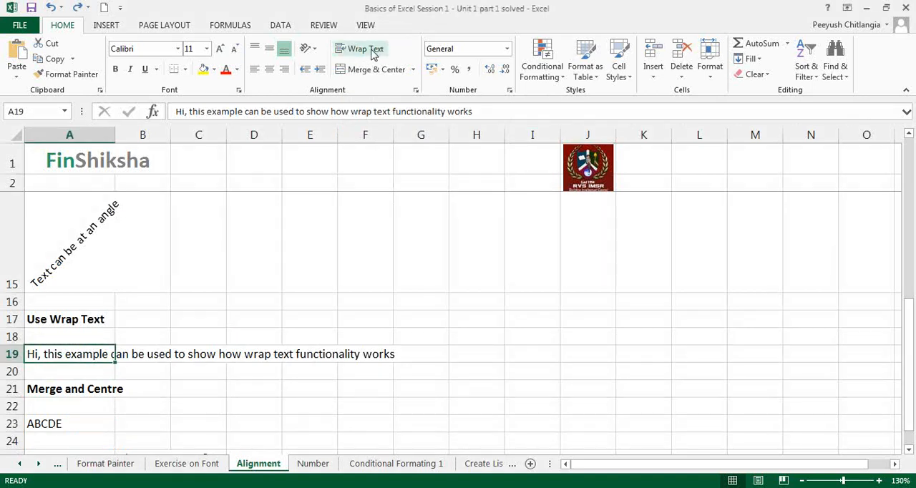
- Apply Wrap Text to the sentence in A19, and toggle it off, on and off again
{"action": "left_click", "coordinate": [372, 50]}
{"action": "scroll", "coordinate": [380, 201], "scroll_direction": "down", "scroll_amount": 2}
{"action": "scroll", "coordinate": [381, 201], "scroll_direction": "up", "scroll_amount": 1}
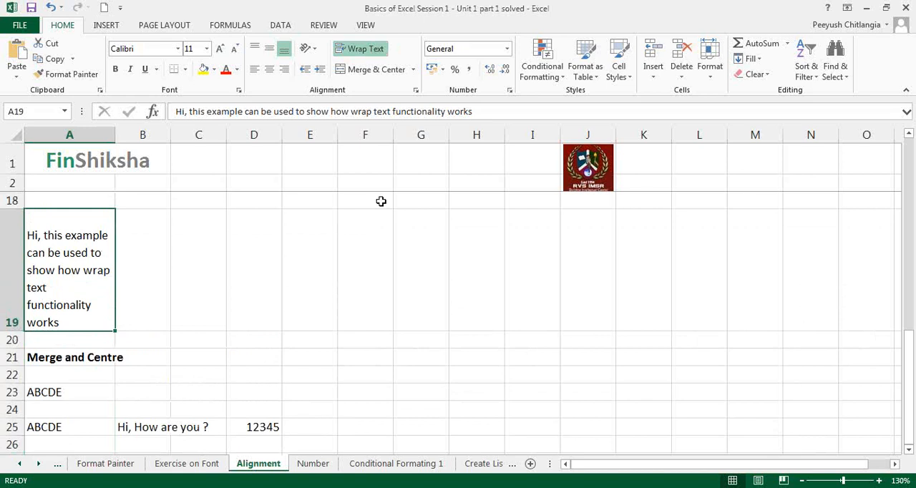
{"action": "left_click", "coordinate": [364, 50]}
{"action": "left_click", "coordinate": [364, 50]}
{"action": "left_click", "coordinate": [365, 50]}
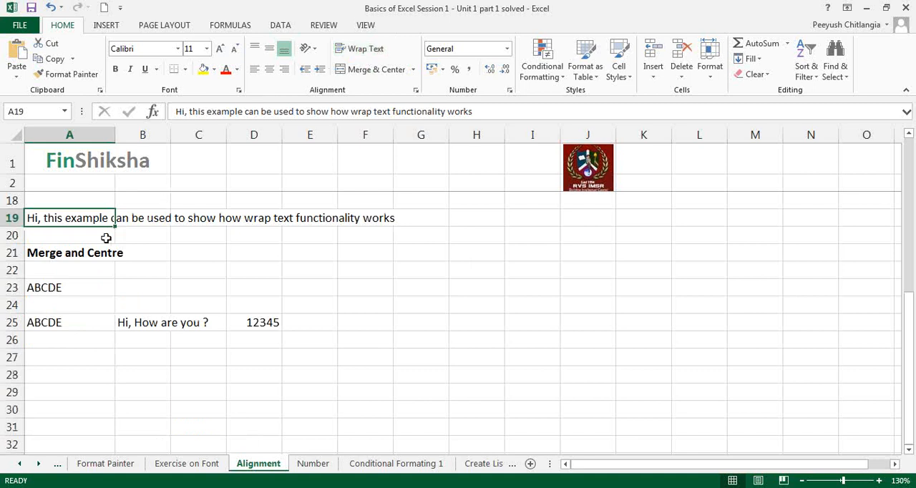
- Merge and center the ABCDE cell under the Merge and Centre heading across A23:D23
{"action": "left_click", "coordinate": [83, 252]}
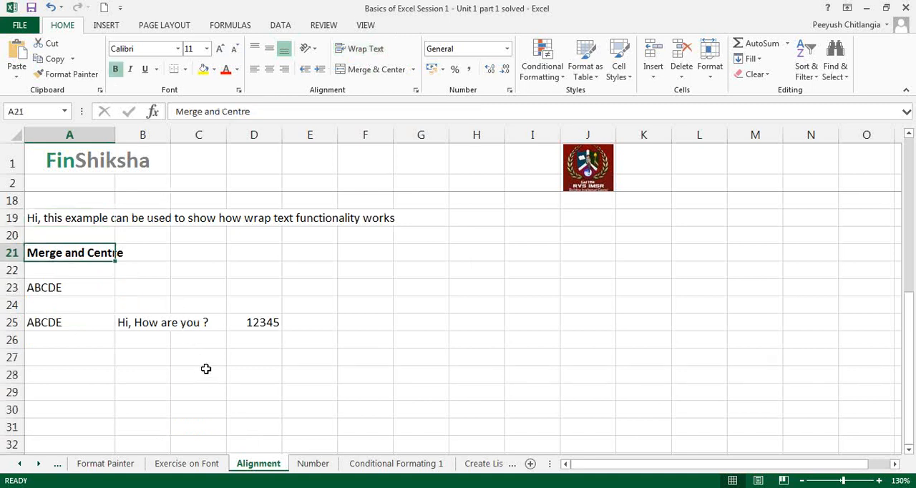
{"action": "left_click_drag", "start_coordinate": [54, 290], "coordinate": [254, 289]}
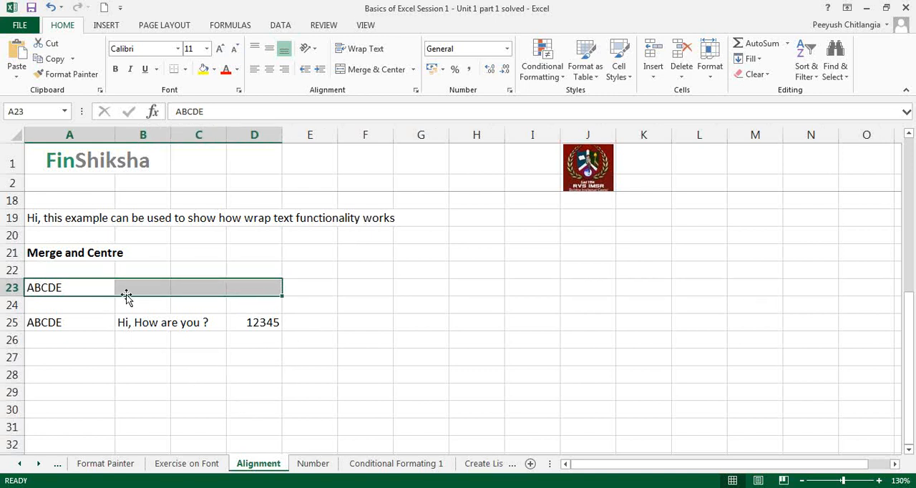
{"action": "left_click", "coordinate": [374, 71]}
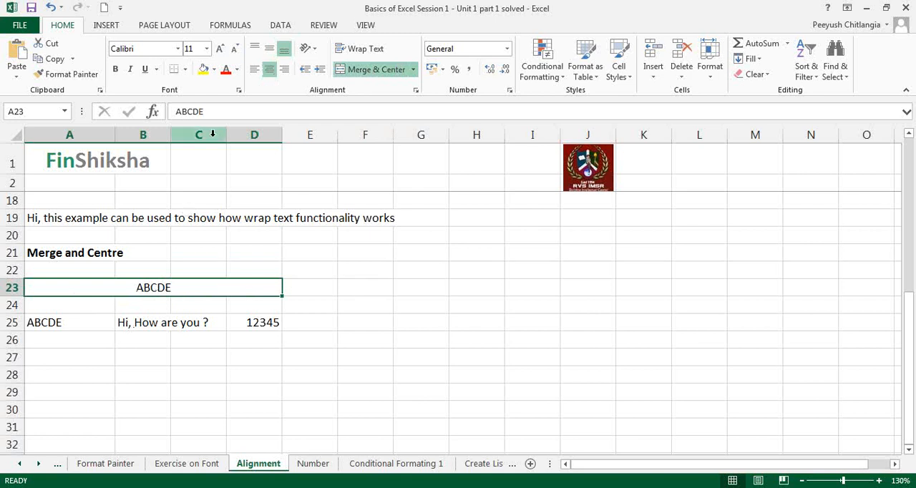
- Try left, right and center alignment on the merged cell A23:D23, and unmerge it
{"action": "left_click", "coordinate": [255, 70]}
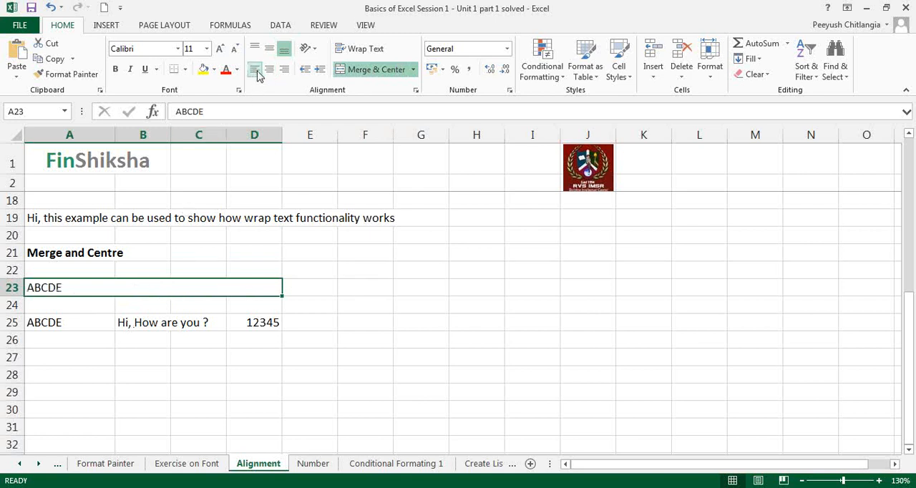
{"action": "left_click", "coordinate": [284, 70]}
{"action": "left_click", "coordinate": [269, 71]}
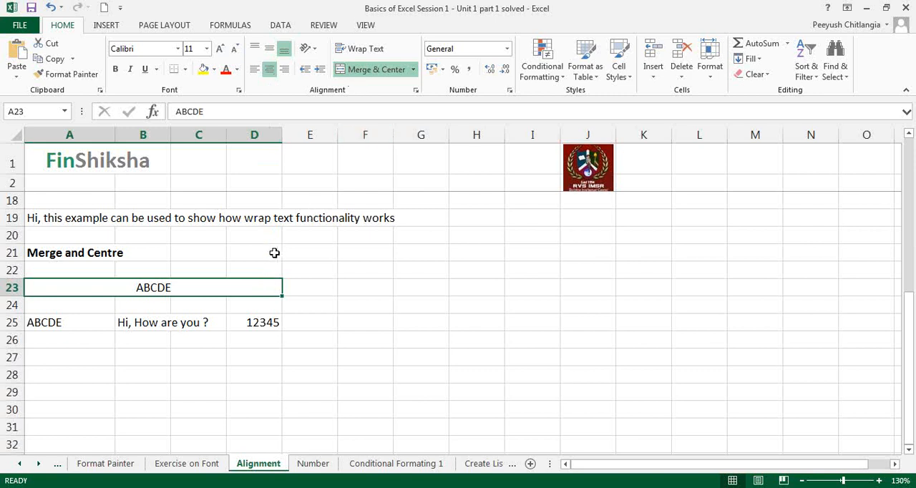
{"action": "left_click", "coordinate": [380, 80]}
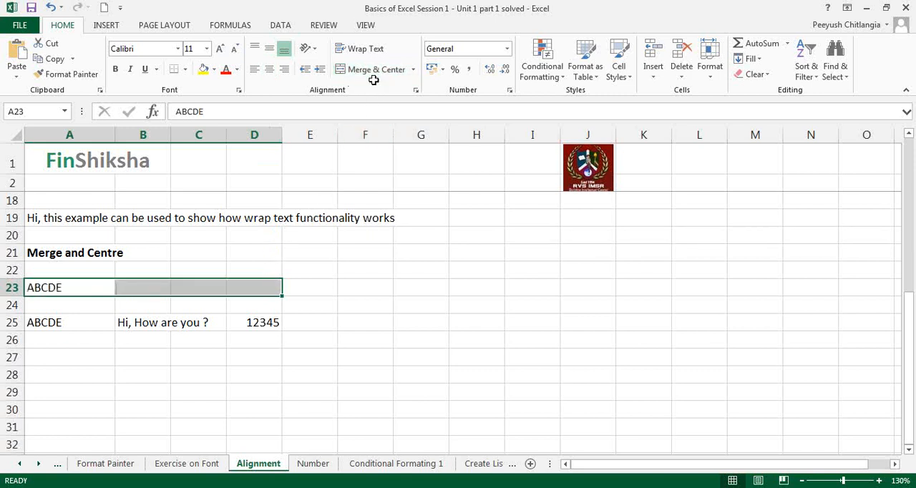
- Reapply Merge & Center to the range A23:D23
{"action": "left_click", "coordinate": [252, 289]}
{"action": "left_click_drag", "start_coordinate": [82, 286], "coordinate": [238, 285]}
{"action": "left_click", "coordinate": [359, 74]}
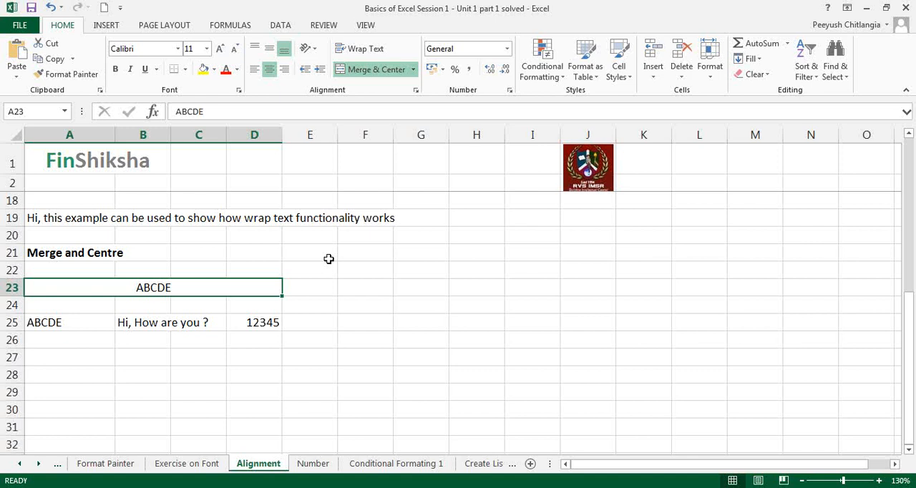
- Merge and center the filled range A25:D25, accepting that only the upper-left value is kept
{"action": "left_click_drag", "start_coordinate": [74, 325], "coordinate": [277, 328]}
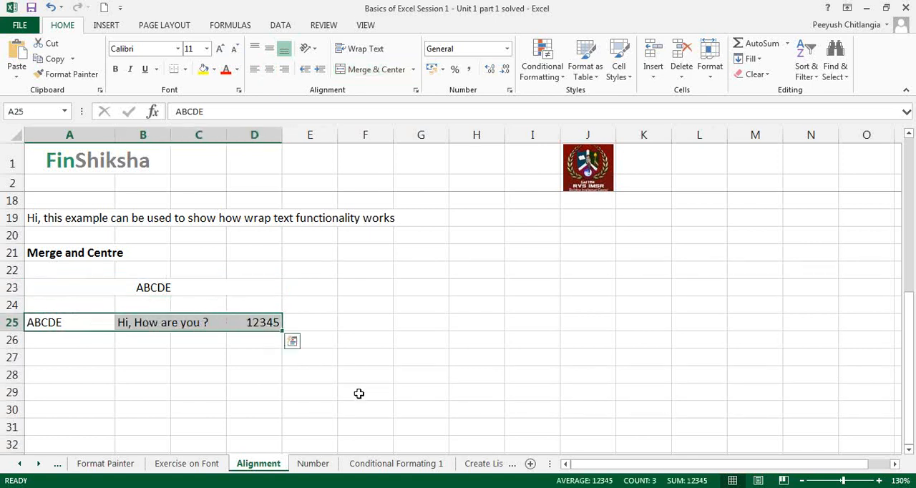
{"action": "left_click", "coordinate": [378, 69]}
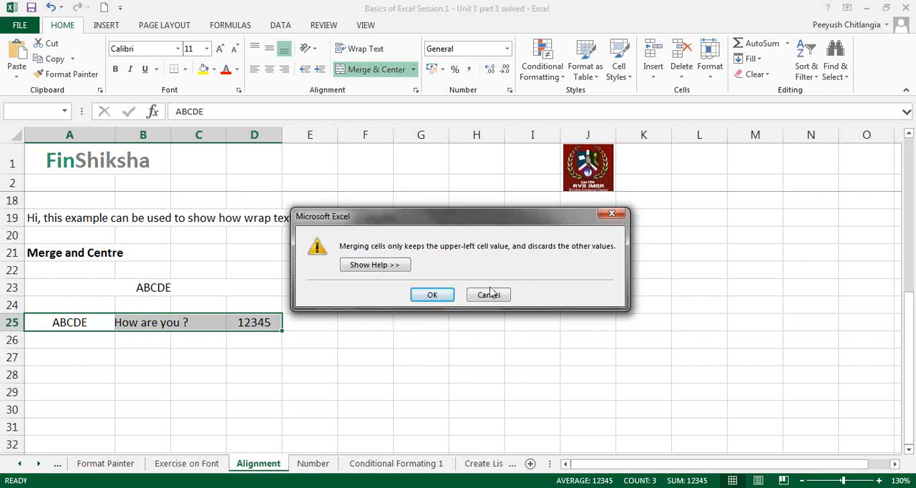
{"action": "left_click", "coordinate": [436, 297]}
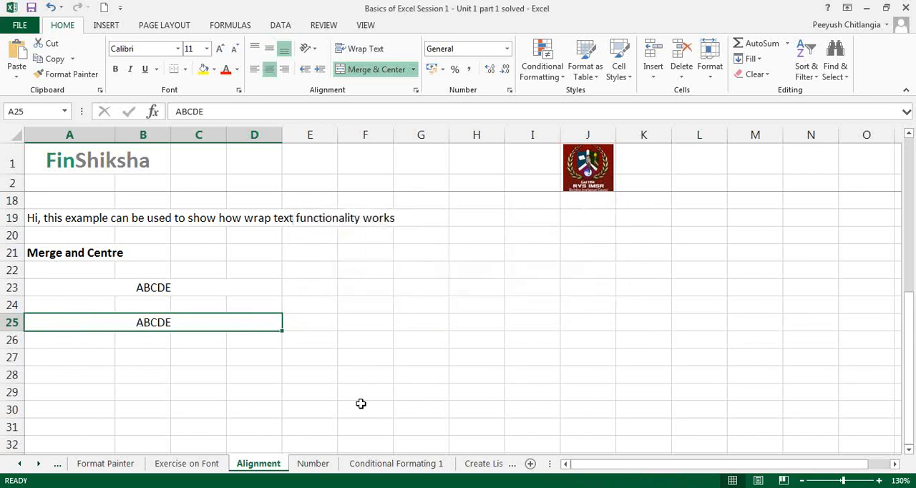
- Unmerge A25:D25, and undo both the unmerge and the merge to restore the original values
{"action": "left_click", "coordinate": [373, 70]}
{"action": "key", "text": "ctrl+z"}
{"action": "key", "text": "ctrl+y"}
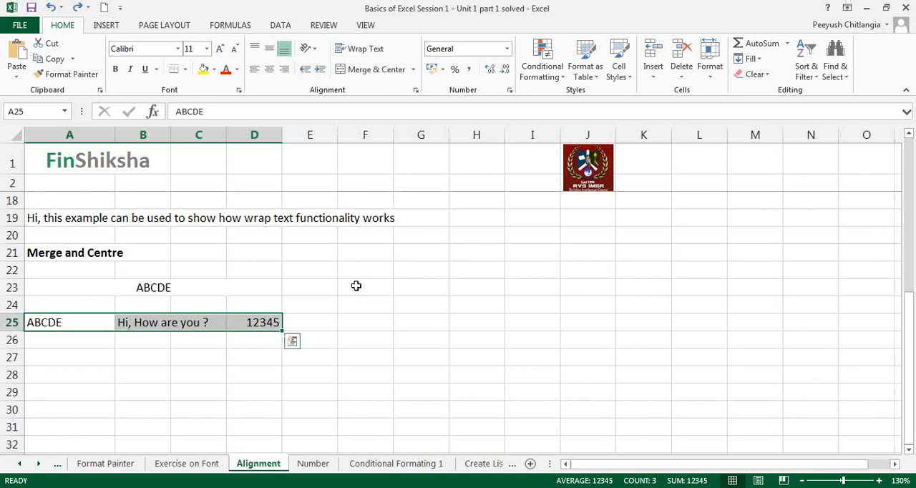
- Enter DCFEG in A26 and XYZWQ in A27, below the ABCDE cell
{"action": "left_click_drag", "start_coordinate": [78, 323], "coordinate": [272, 361]}
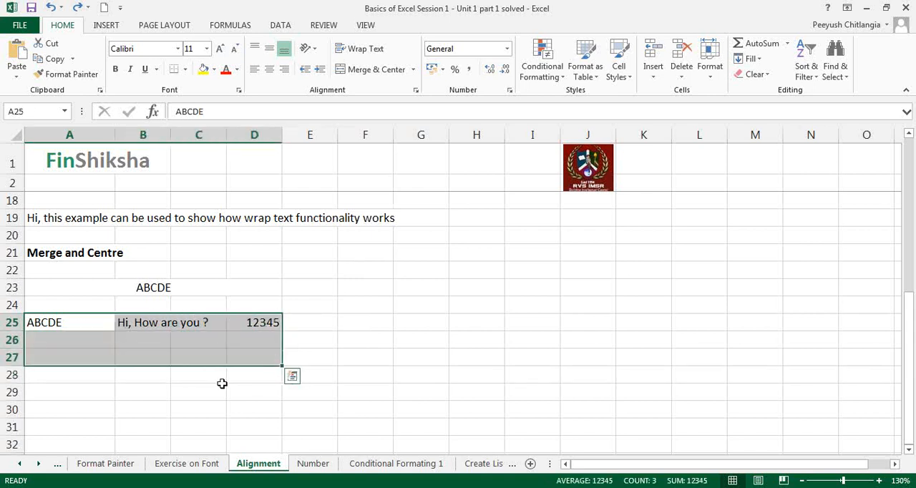
{"action": "left_click", "coordinate": [77, 337]}
{"action": "type", "text": "DCF"}
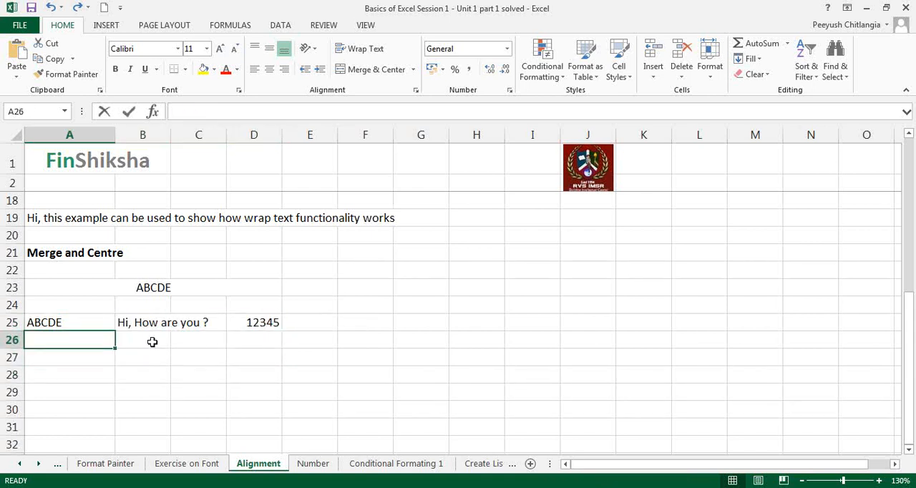
{"action": "type", "text": "EG"}
{"action": "left_click", "coordinate": [152, 341]}
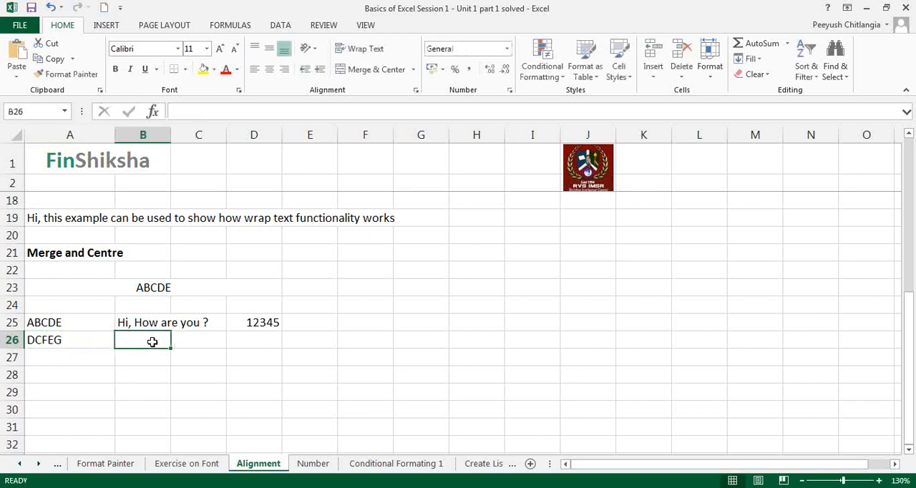
{"action": "key", "text": "Down"}
{"action": "key", "text": "Left"}
{"action": "type", "text": "X"}
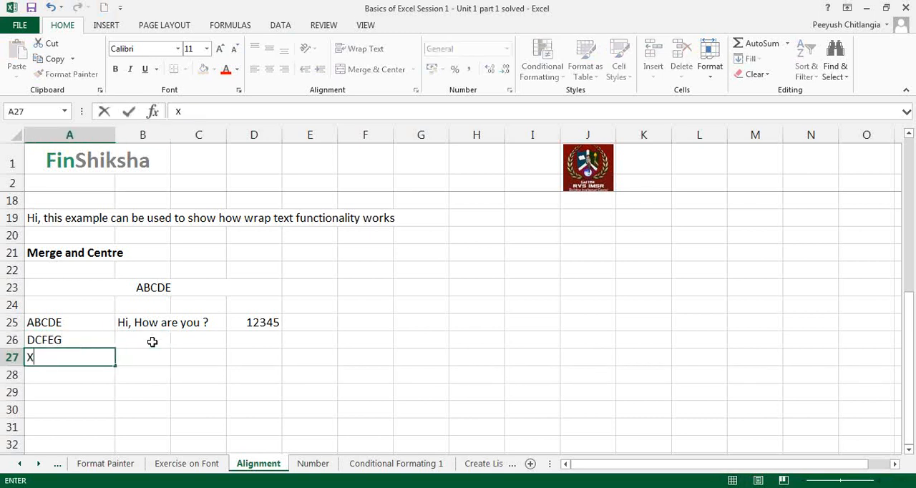
{"action": "type", "text": "YZWQ"}
- Merge and center the block A25:D27, keeping only the upper-left value, and undo the merge
{"action": "left_click_drag", "start_coordinate": [105, 326], "coordinate": [251, 354]}
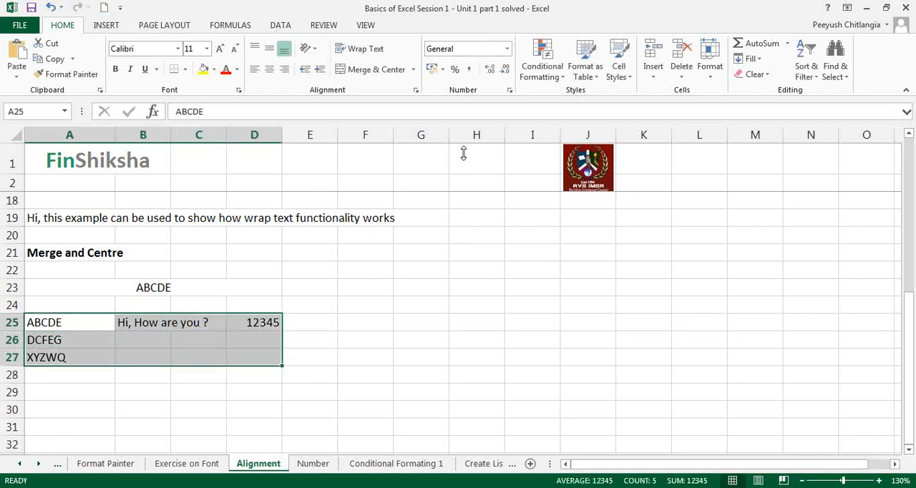
{"action": "left_click", "coordinate": [378, 70]}
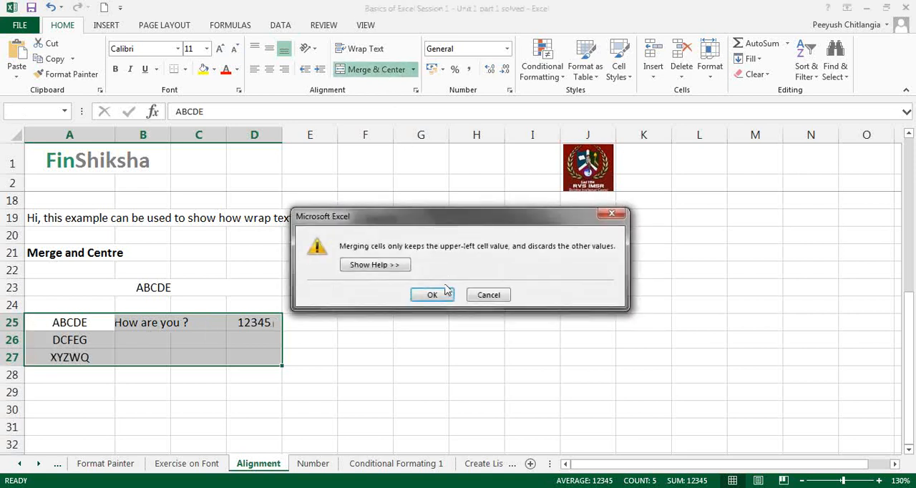
{"action": "left_click", "coordinate": [443, 301]}
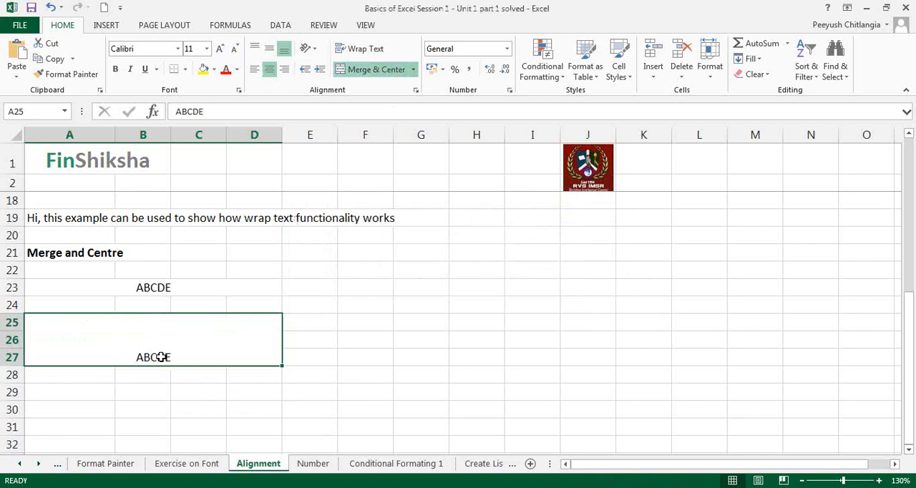
{"action": "key", "text": "ctrl+z"}
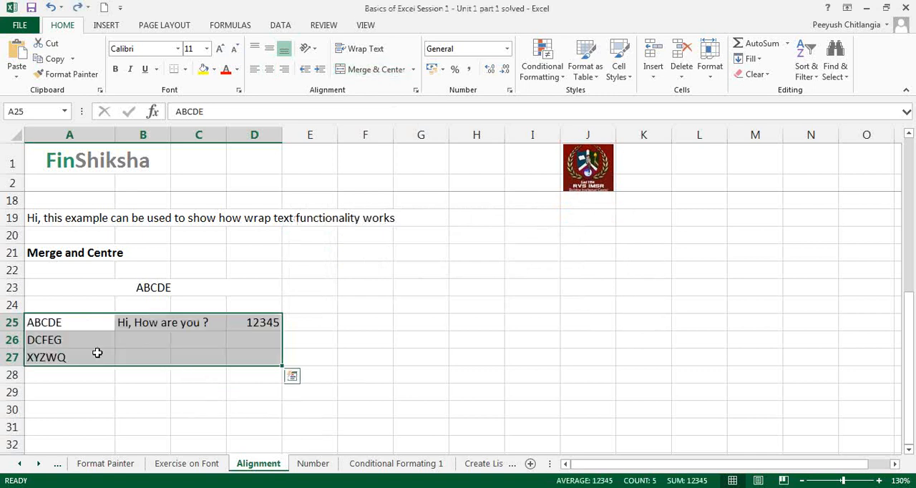
{"action": "left_click", "coordinate": [140, 391]}
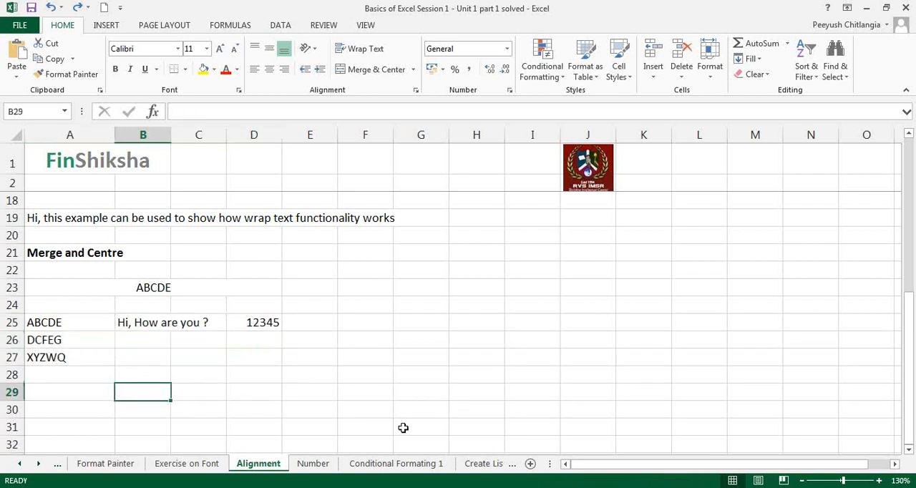